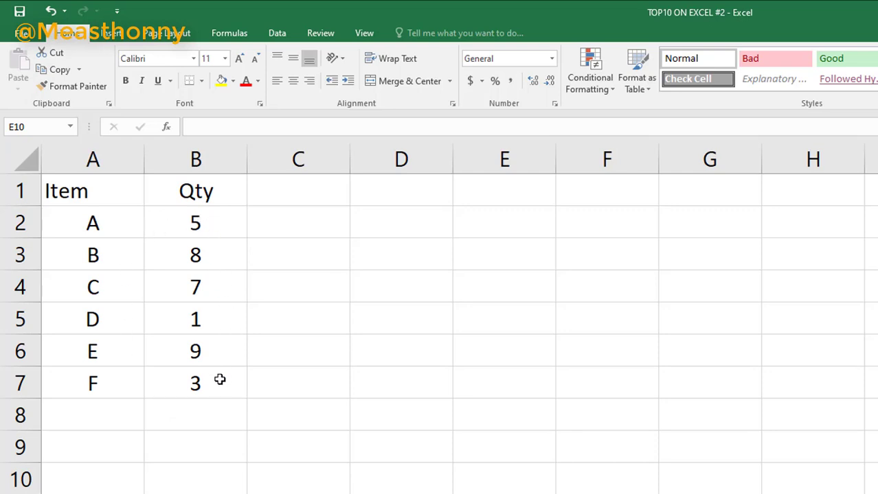
# - Chart the Item and Qty data for A–F as a clustered column chart placed beside the table
pyautogui.moveTo(88, 197)
pyautogui.mouseDown()
pyautogui.moveTo(187, 345)
pyautogui.moveTo(181, 383)
pyautogui.mouseUp()
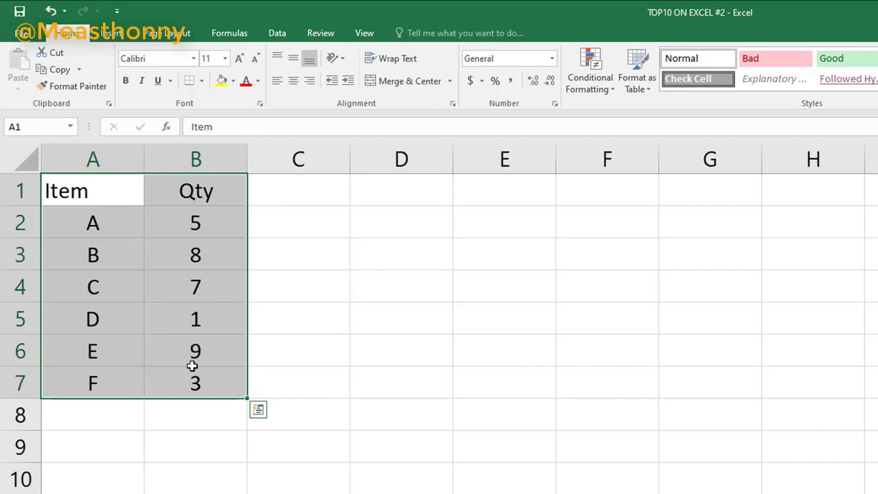
pyautogui.click(114, 40)
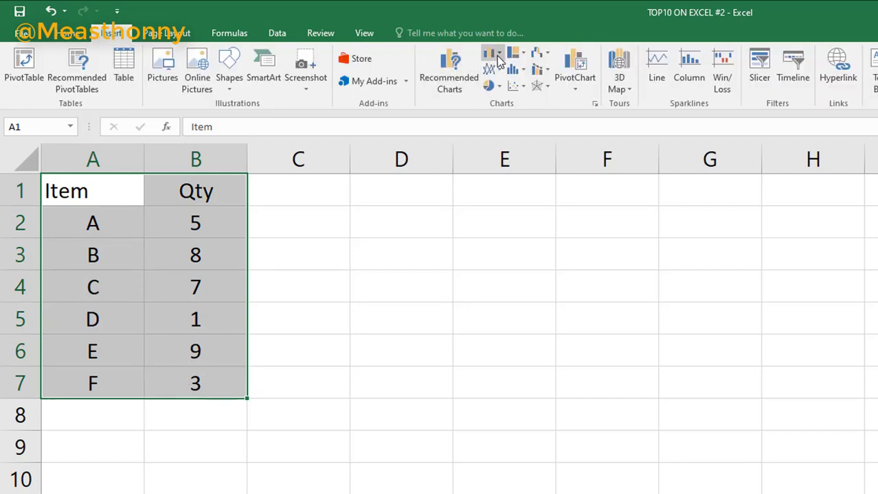
pyautogui.click(497, 56)
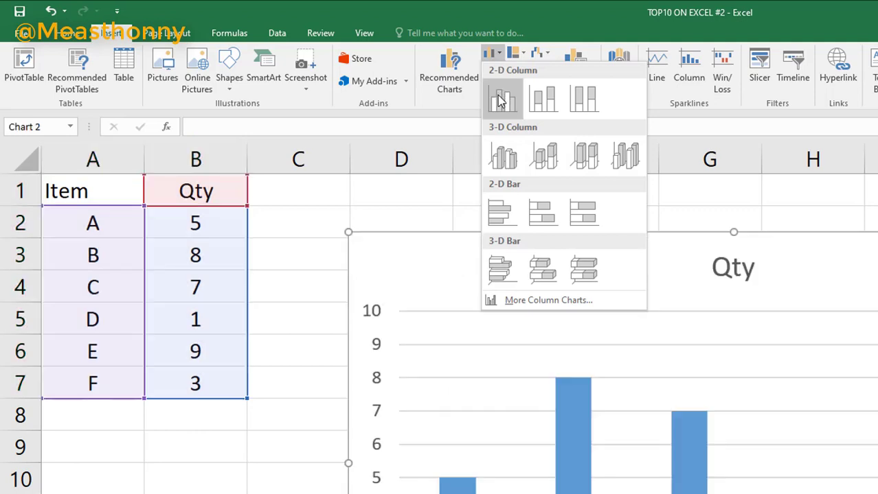
pyautogui.click(500, 101)
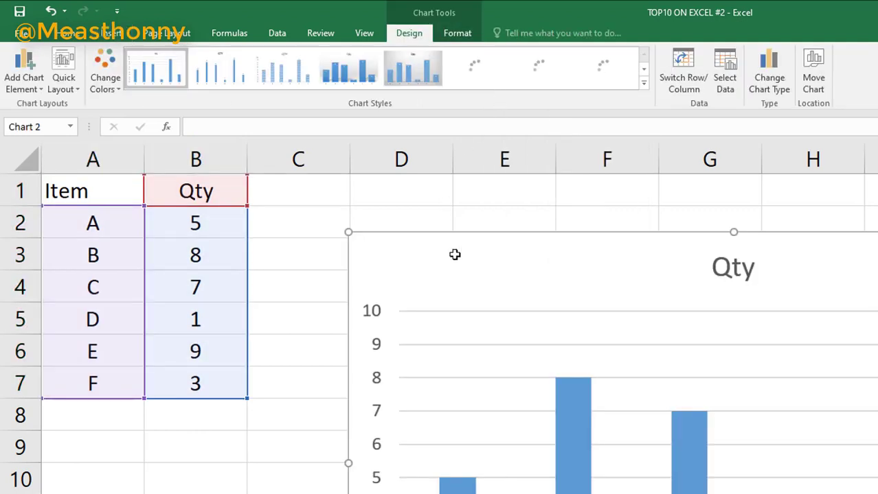
pyautogui.moveTo(466, 240); pyautogui.dragTo(363, 178)
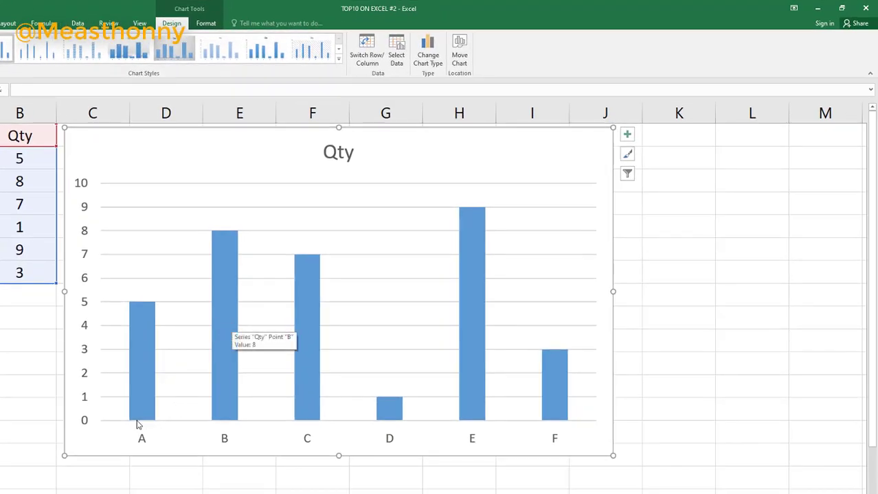
# - Fill bar A alone with the photo_2019-12-01_12-04-18 image as a picture fill
pyautogui.click(142, 383)
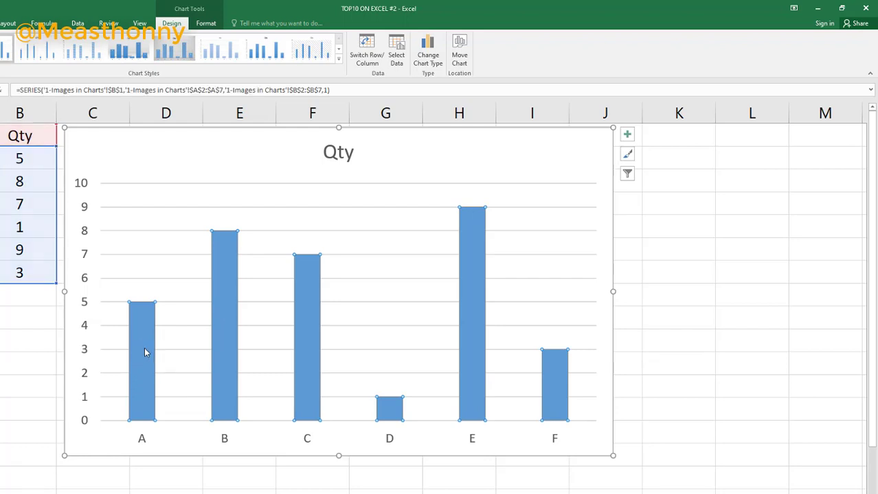
pyautogui.doubleClick(144, 350)
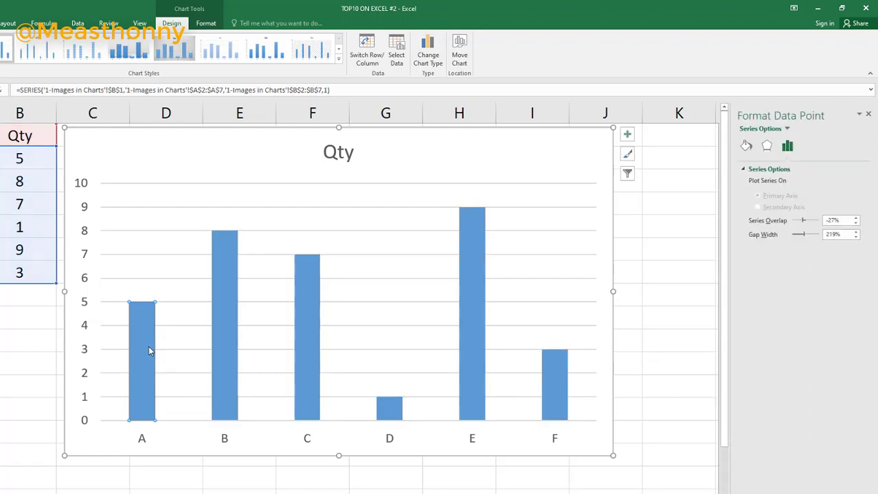
pyautogui.click(746, 147)
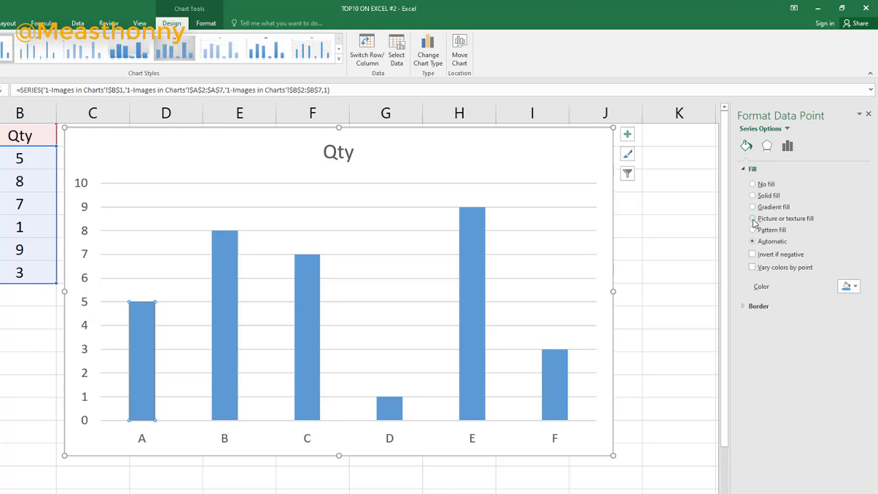
pyautogui.click(752, 219)
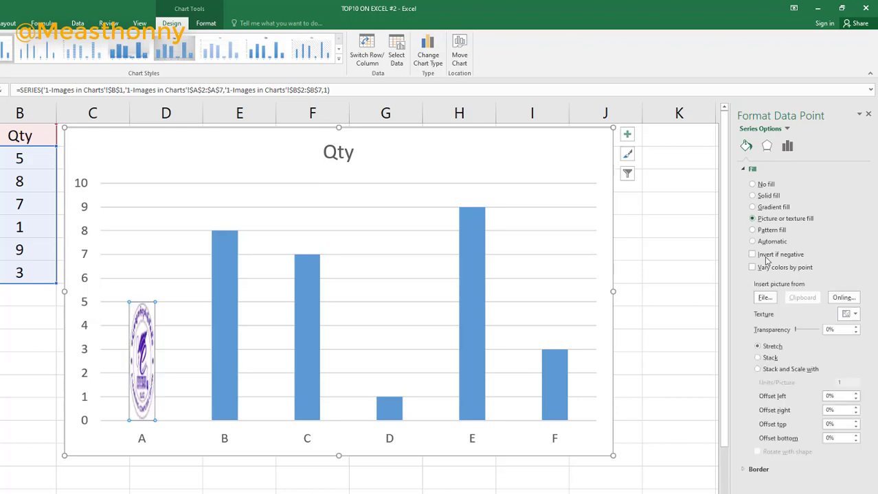
pyautogui.click(764, 298)
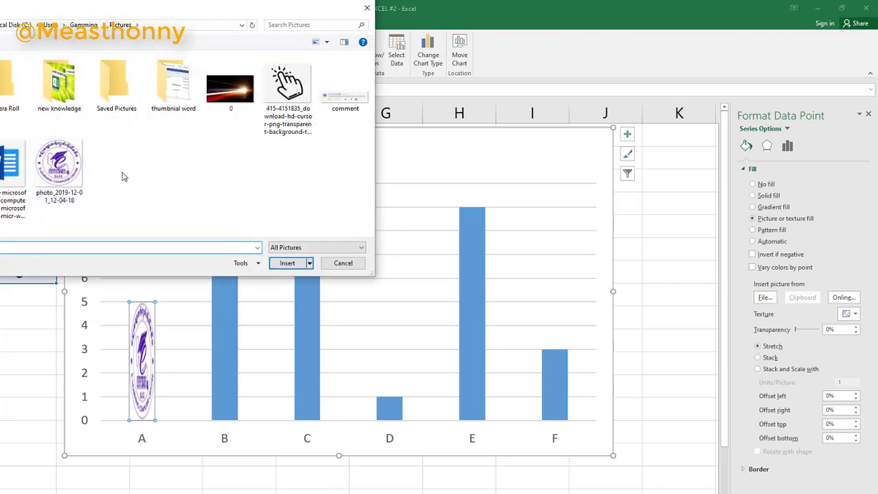
pyautogui.click(64, 172)
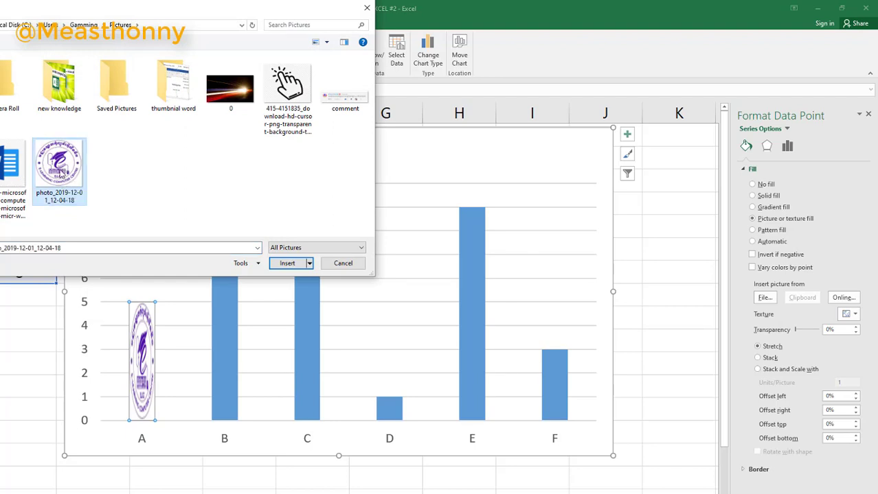
pyautogui.moveTo(59, 172)
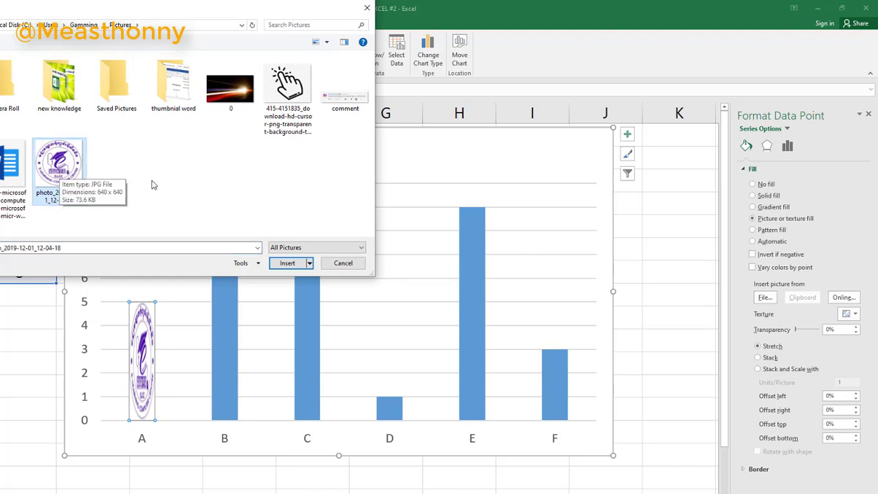
pyautogui.click(287, 264)
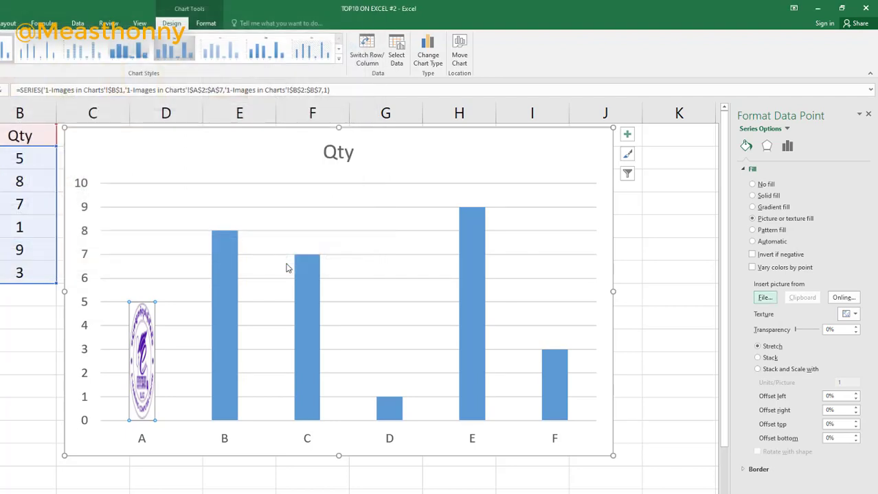
pyautogui.moveTo(142, 371)
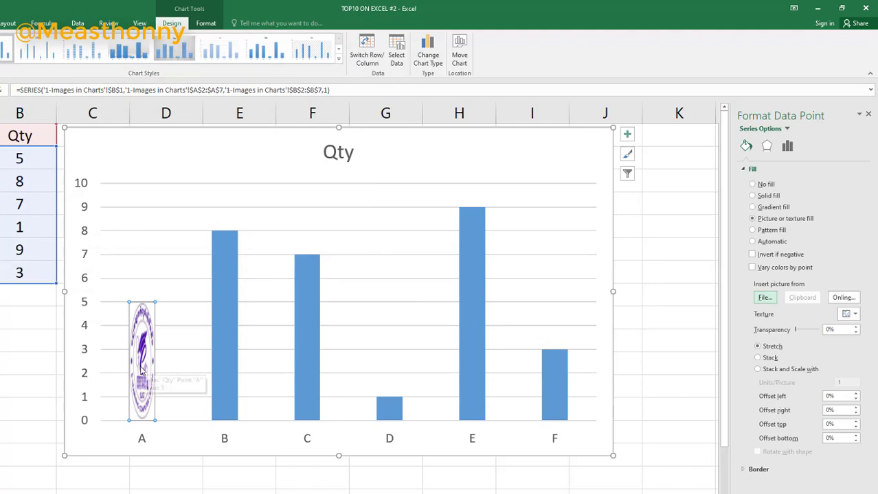
pyautogui.click(758, 220)
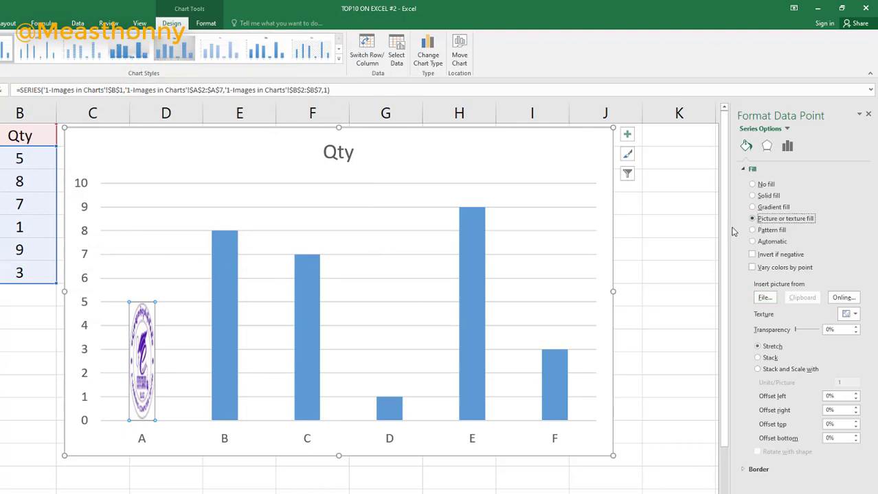
# - Try solid, no, gradient, pattern and automatic fills on bar A, then colour it red
pyautogui.click(753, 197)
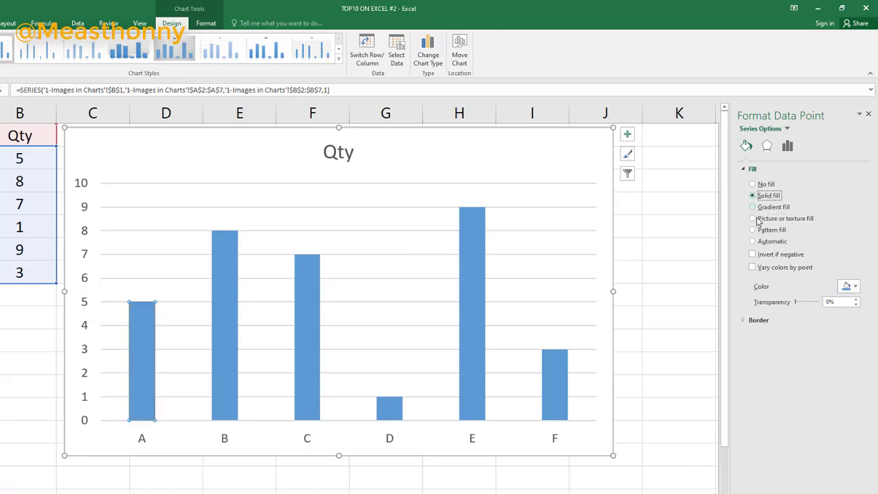
pyautogui.click(753, 185)
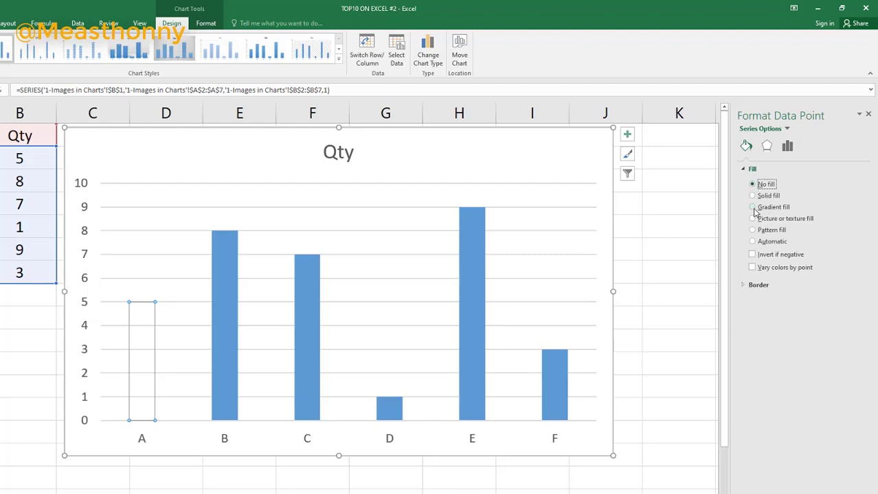
pyautogui.click(754, 208)
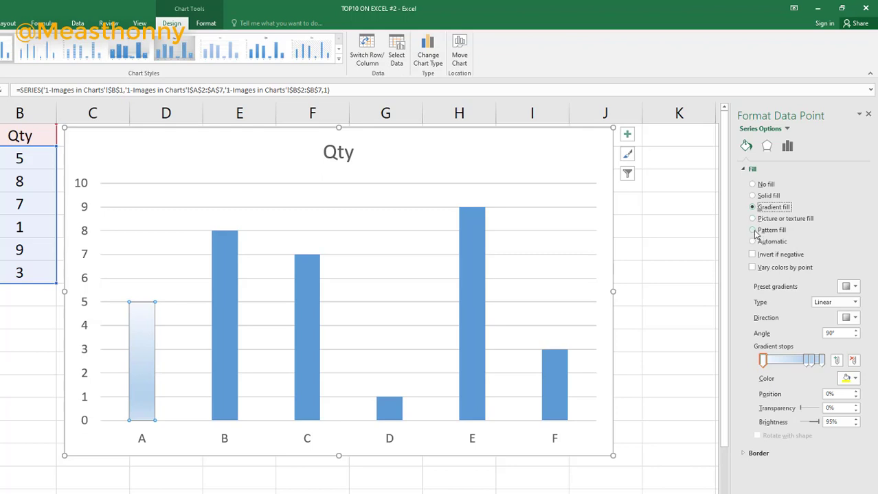
pyautogui.click(754, 231)
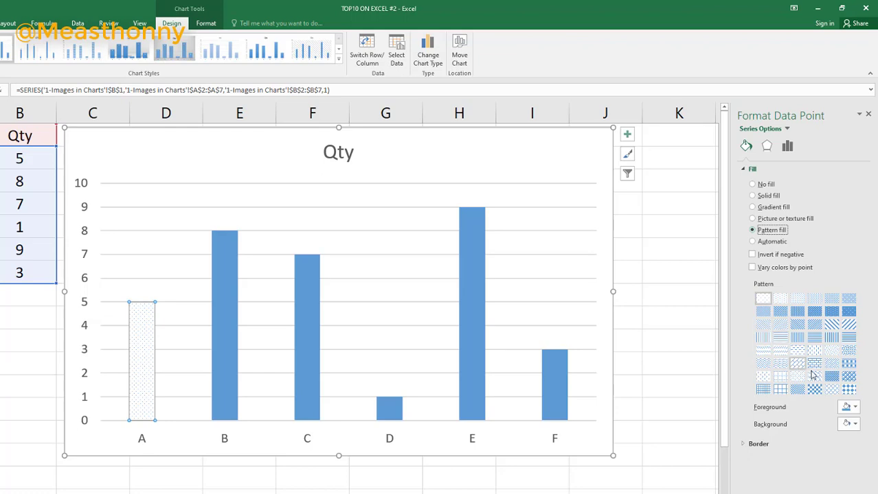
pyautogui.click(752, 241)
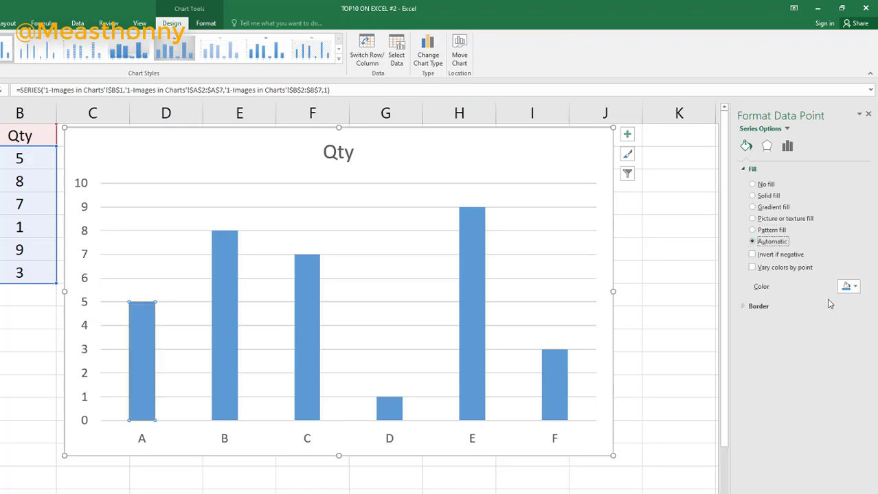
pyautogui.click(849, 287)
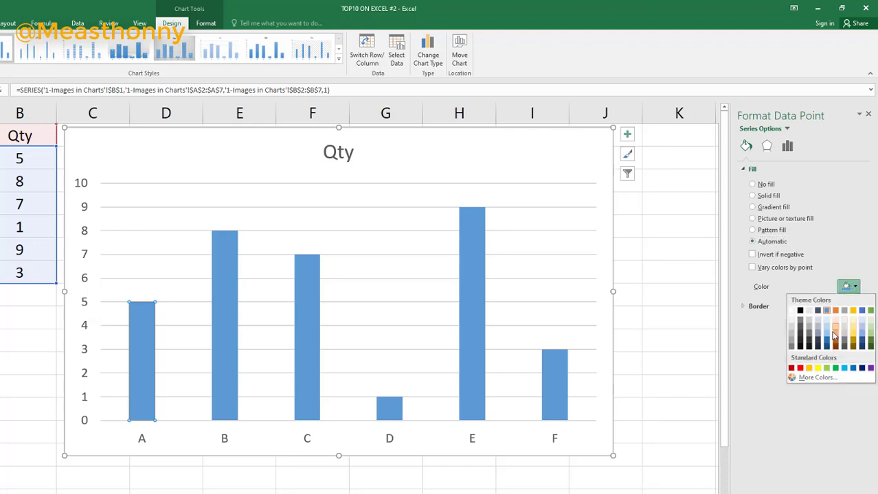
pyautogui.click(799, 369)
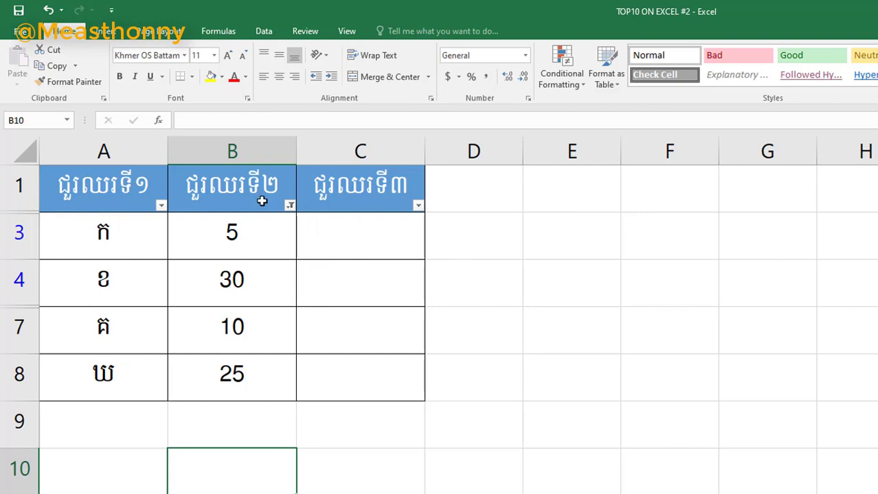
# - Start a formula in C3 and insert the IF function found by searching 'if' in all categories
pyautogui.click(354, 241)
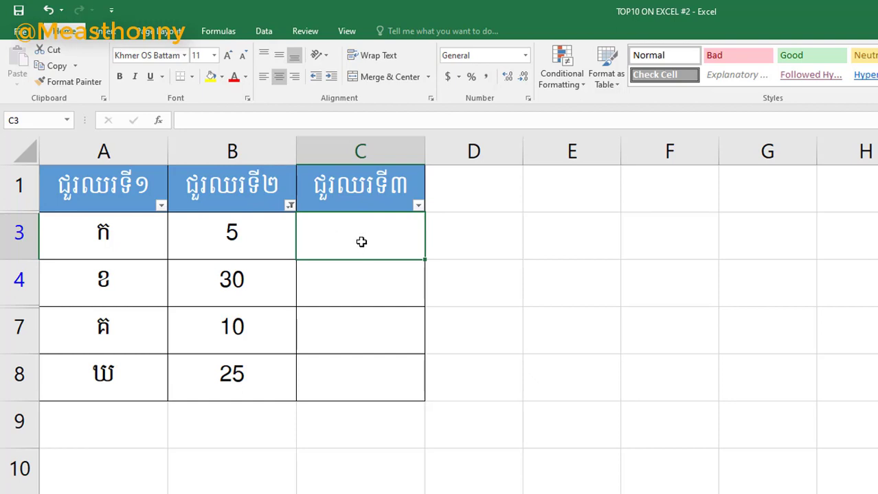
pyautogui.write('=')
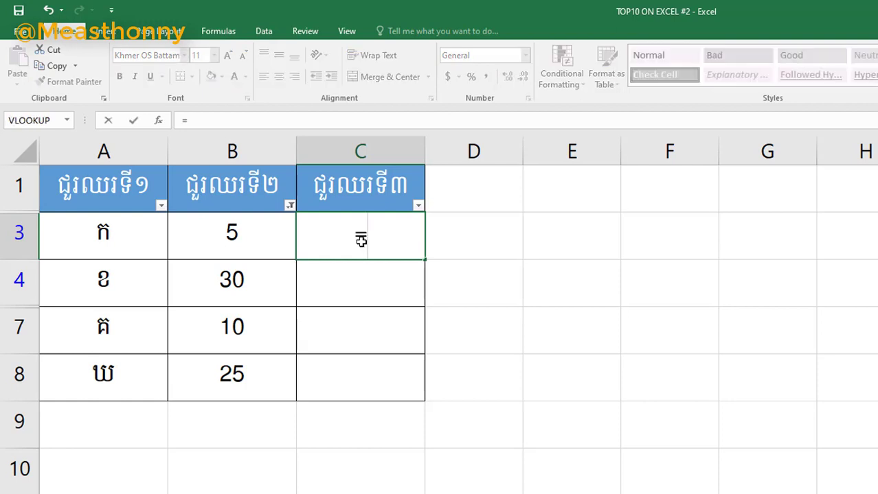
pyautogui.click(157, 121)
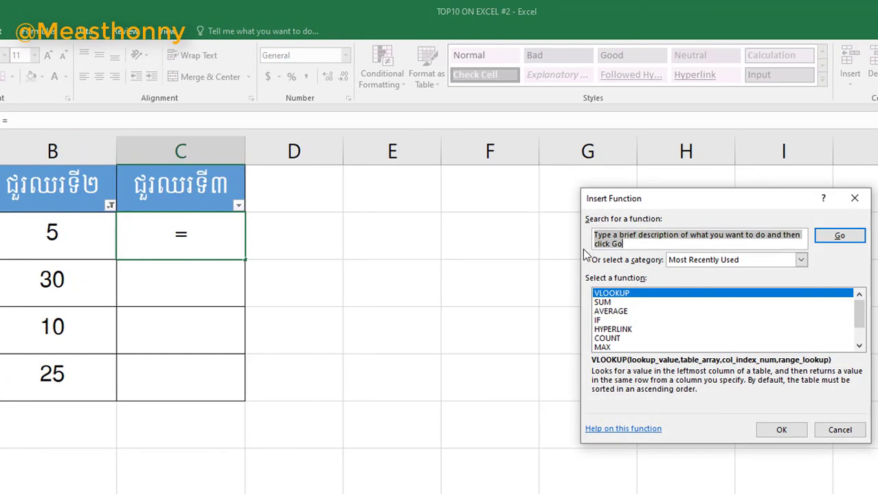
pyautogui.click(623, 239)
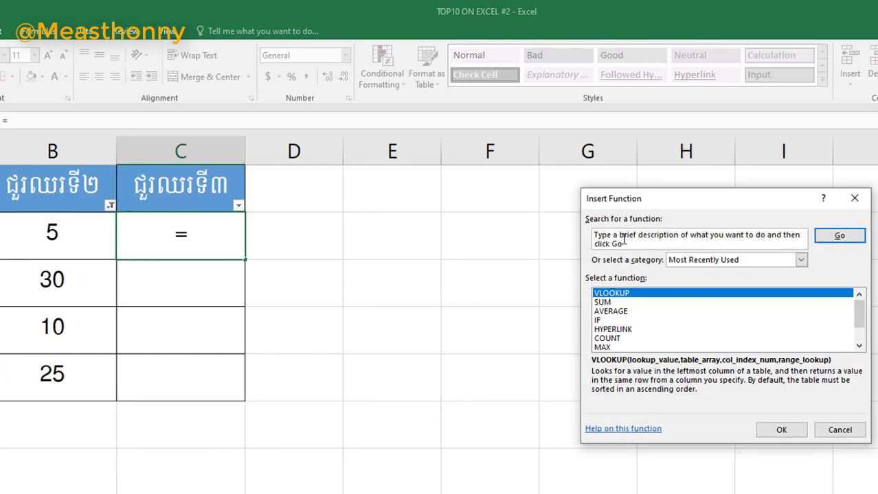
pyautogui.moveTo(630, 243); pyautogui.dragTo(595, 234)
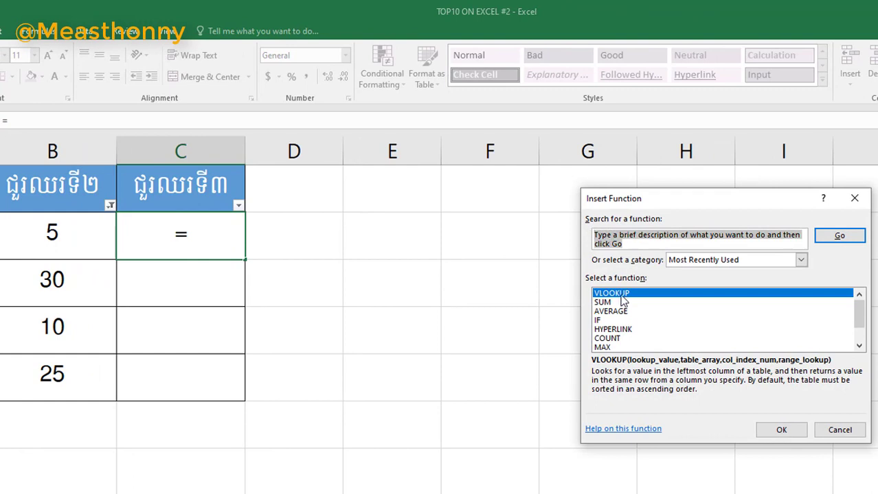
pyautogui.write('if')
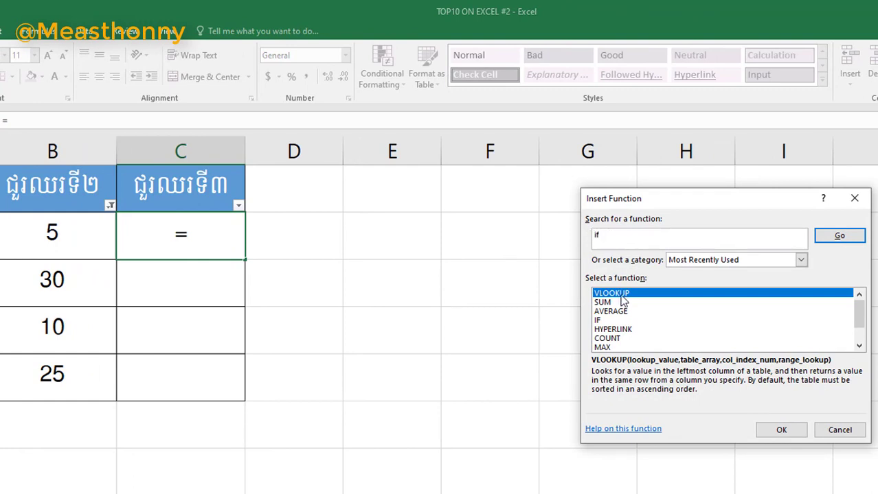
pyautogui.click(699, 260)
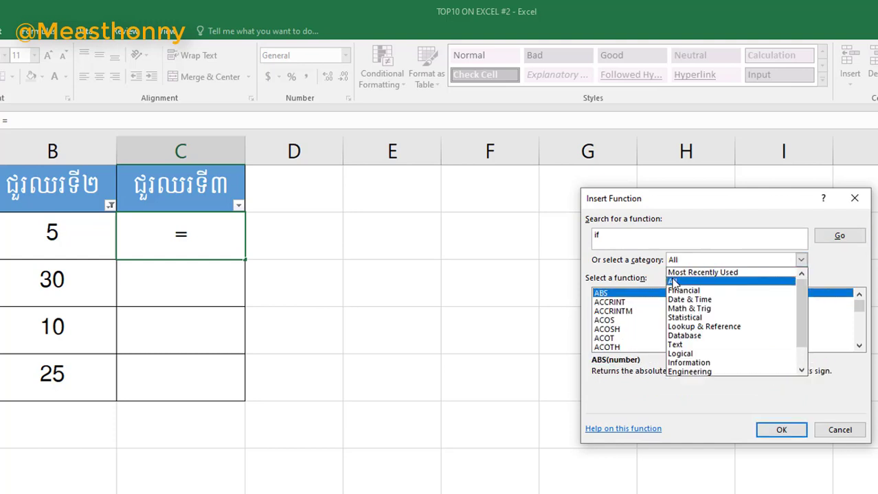
pyautogui.click(673, 281)
pyautogui.click(839, 238)
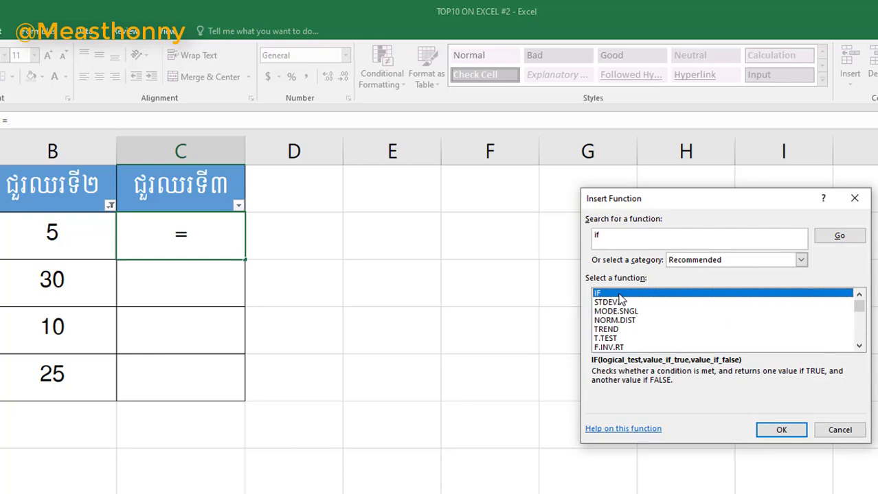
pyautogui.click(781, 431)
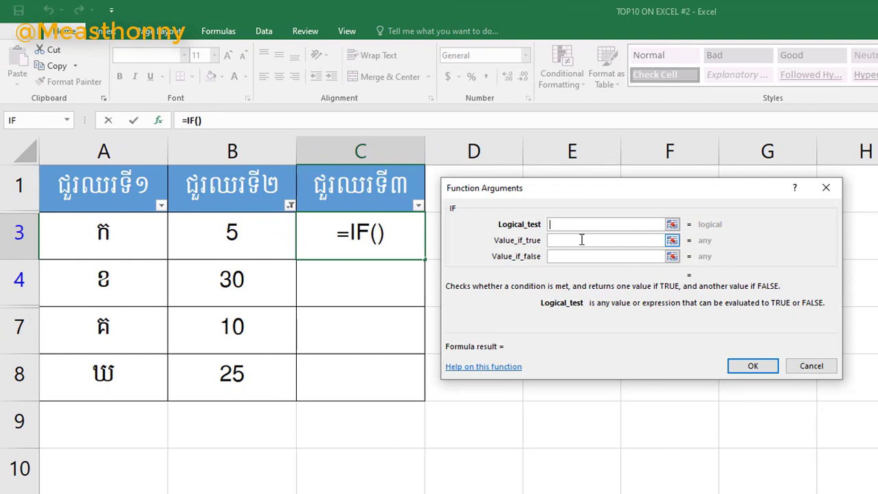
# - Set the IF arguments to B3>10, "Big" and "Small" so C3 shows Small
pyautogui.click(224, 240)
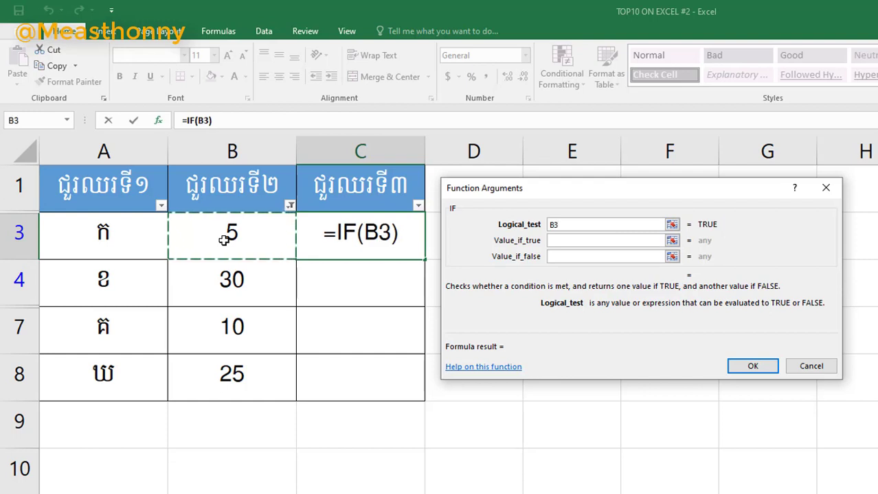
pyautogui.write('>')
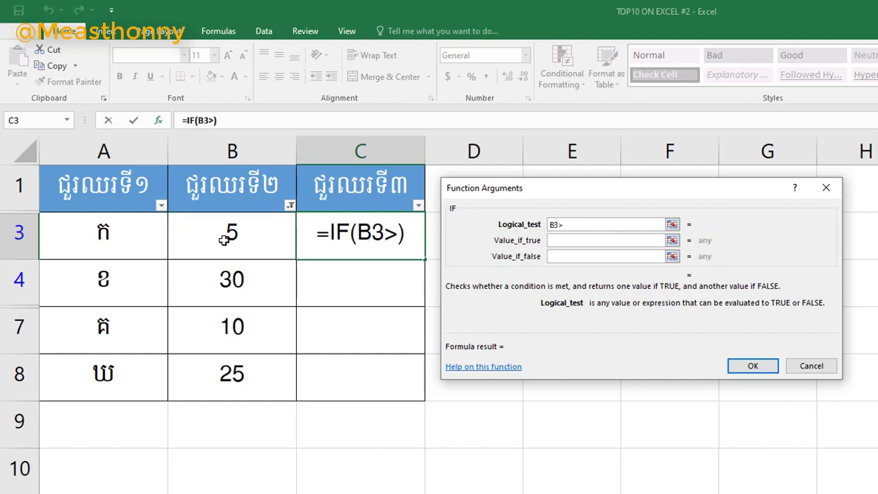
pyautogui.write('10')
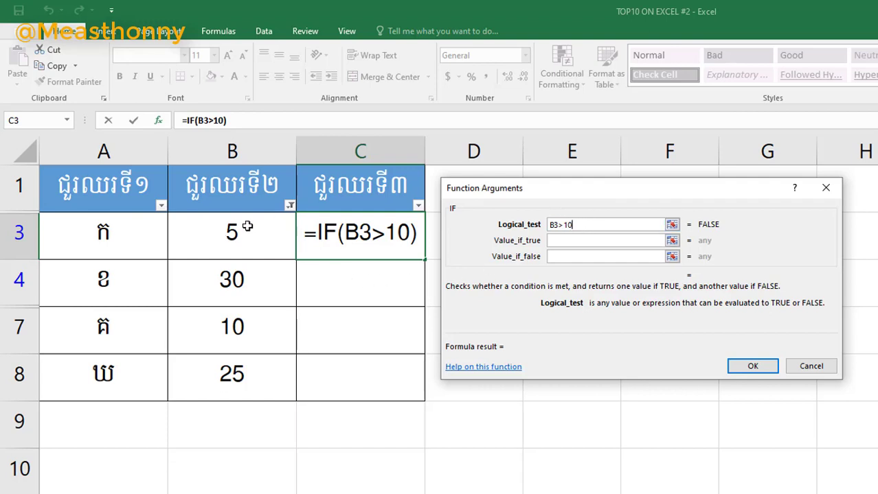
pyautogui.click(562, 239)
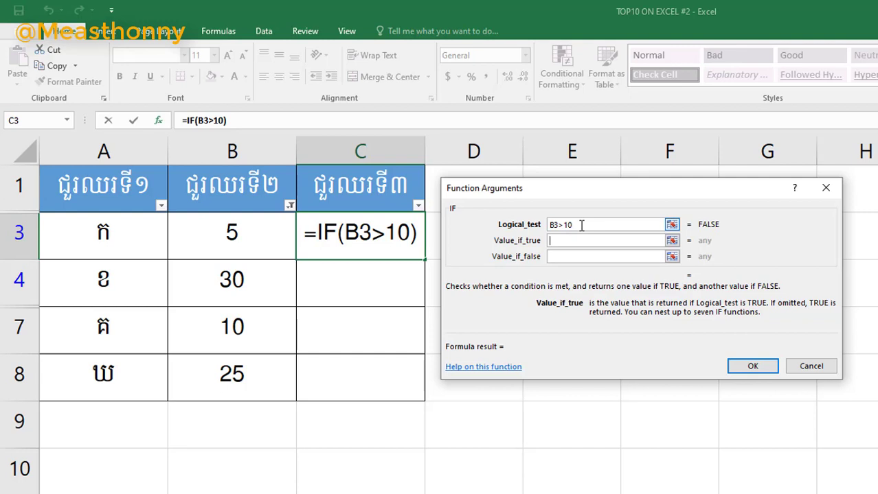
pyautogui.write('B')
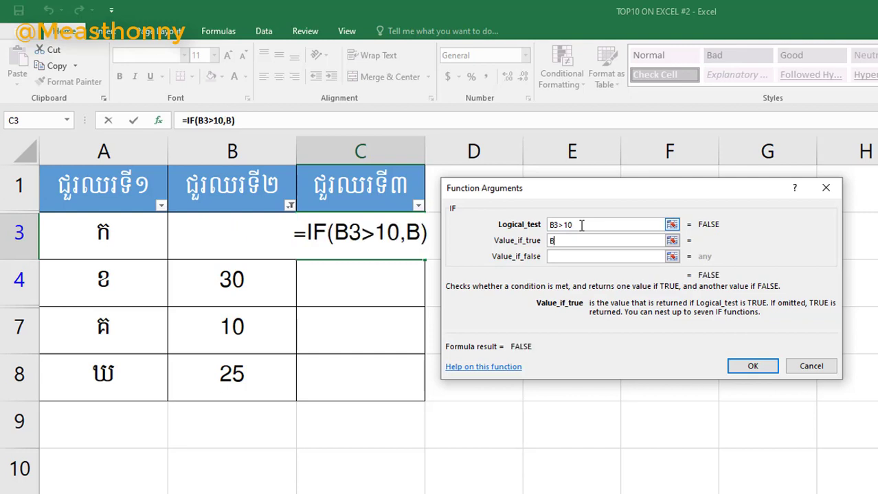
pyautogui.write('ig')
pyautogui.press('Tab')
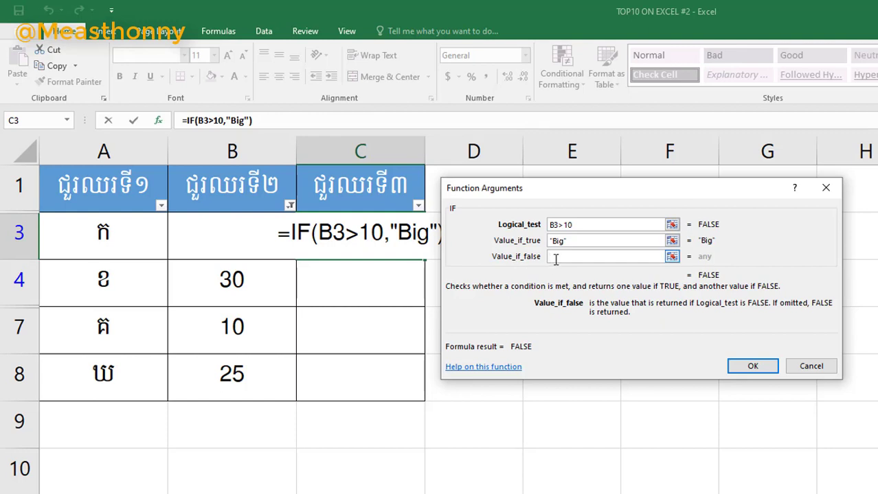
pyautogui.write('Small')
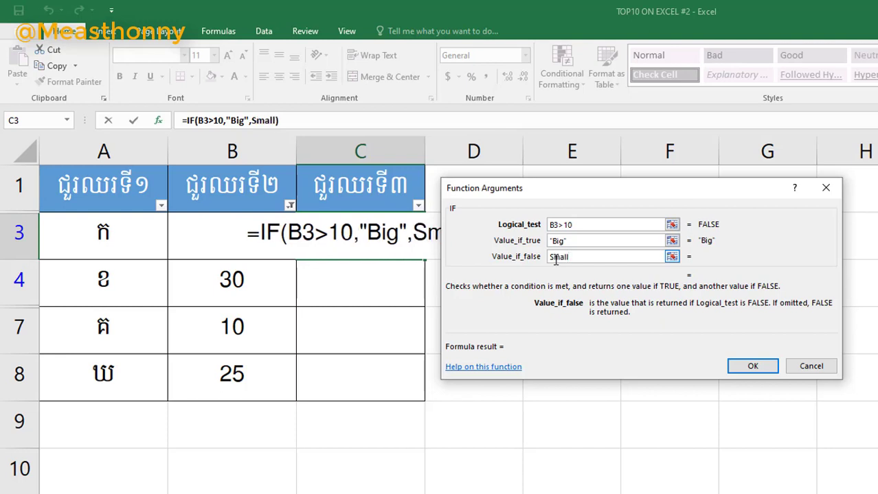
pyautogui.click(745, 366)
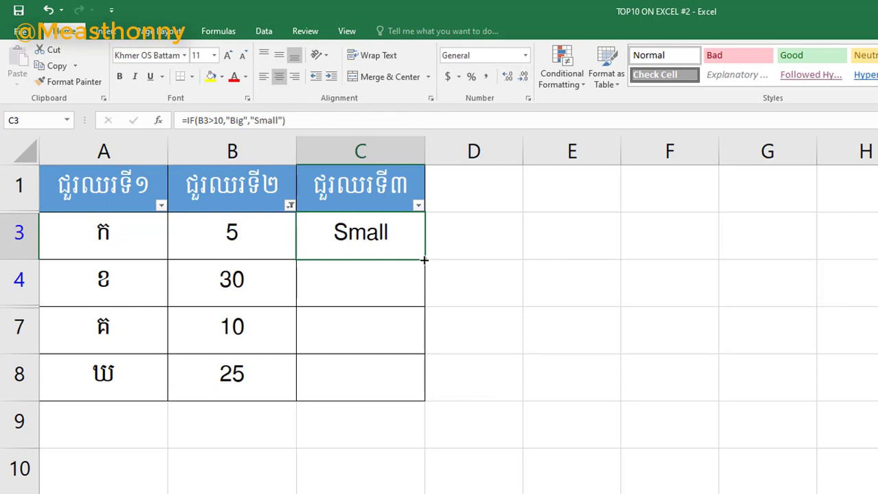
# - Copy the IF formula from C3 down to C8 and spot-check the results in C4, C8 and C7
pyautogui.moveTo(420, 294); pyautogui.dragTo(421, 402)
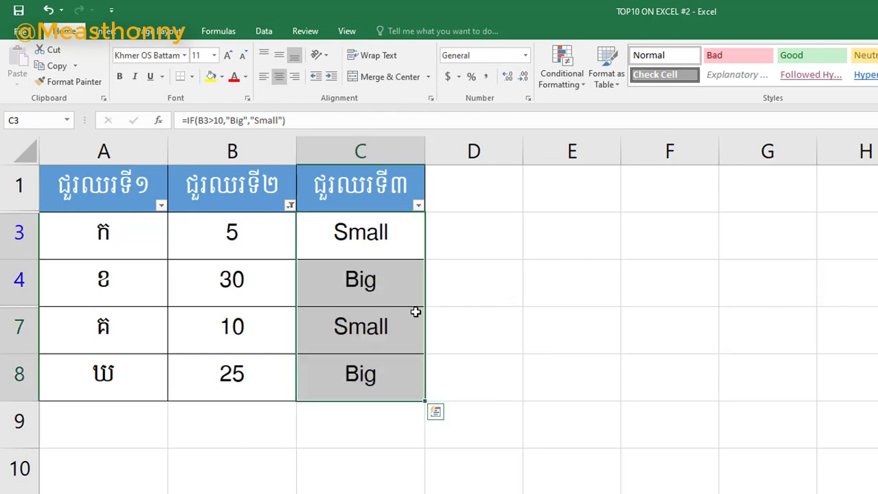
pyautogui.click(387, 282)
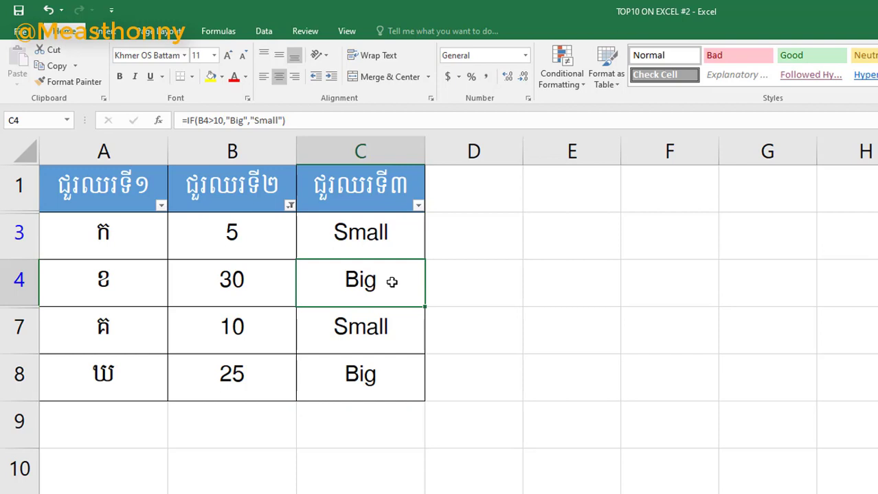
pyautogui.click(361, 379)
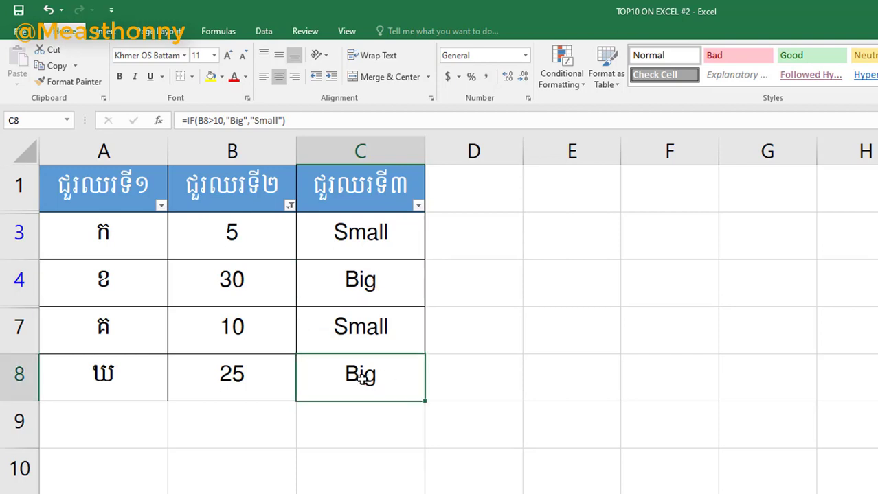
pyautogui.click(371, 333)
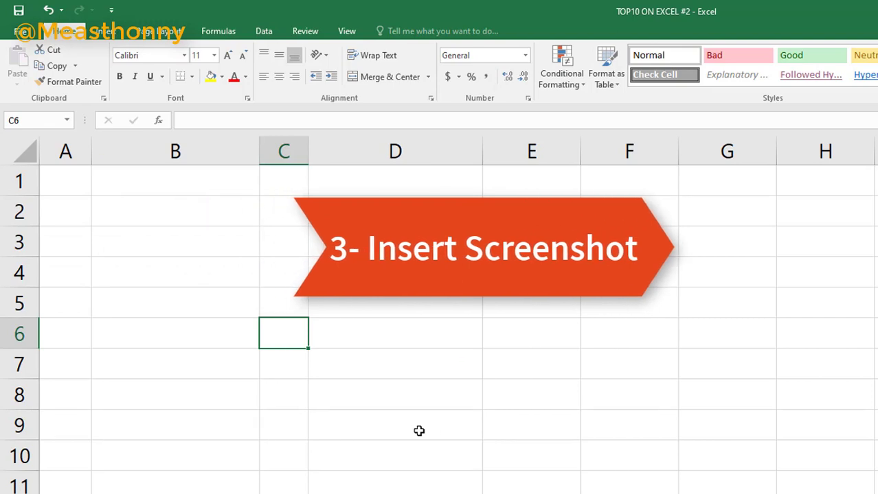
pyautogui.hotkey('ctrl', 'Home')
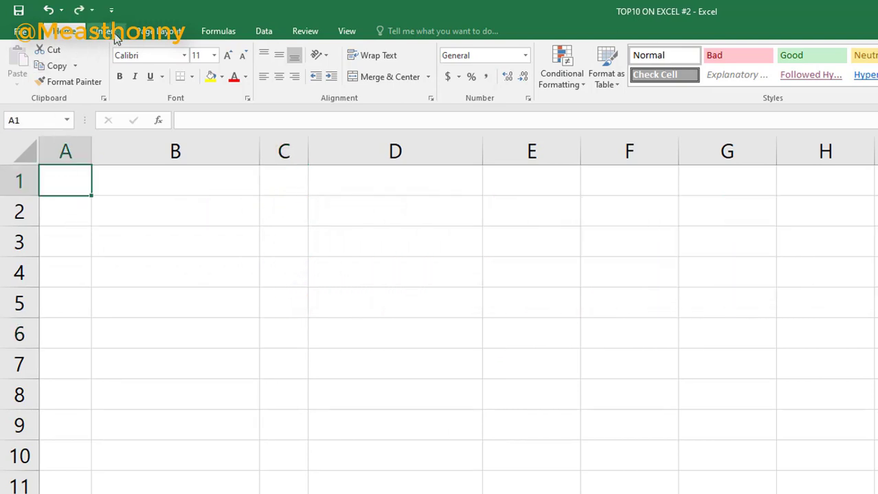
pyautogui.click(110, 31)
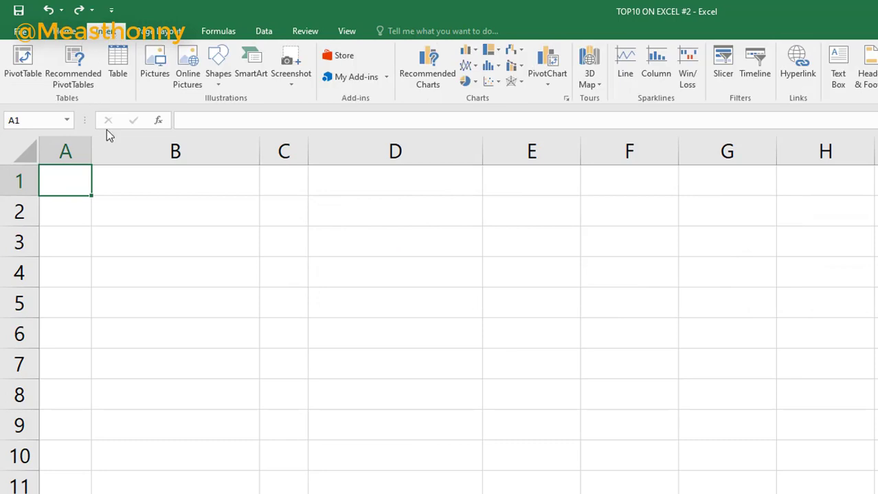
# - Insert a screen clipping of the E-Learning Computer Centre logo from the desktop
pyautogui.click(292, 83)
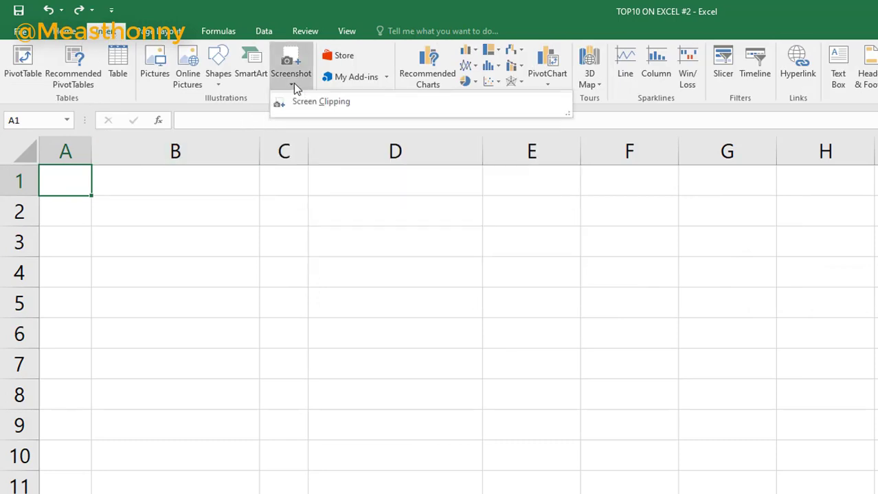
pyautogui.click(345, 110)
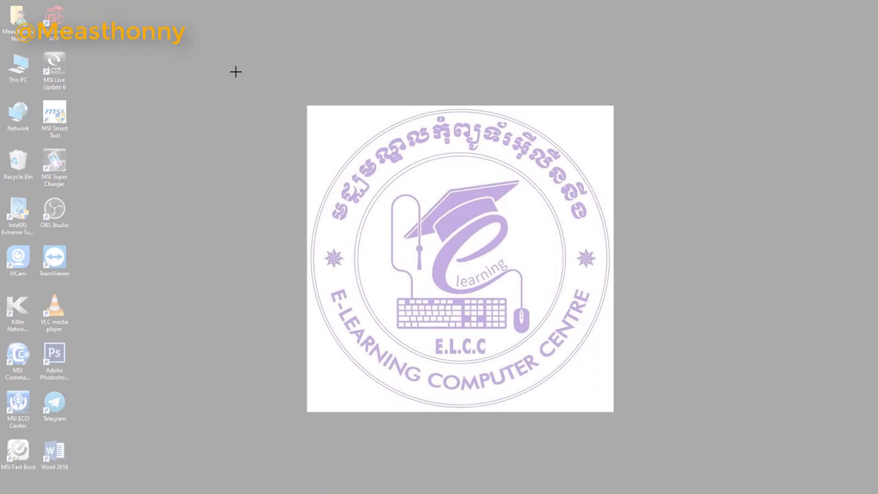
pyautogui.moveTo(277, 88); pyautogui.dragTo(636, 430)
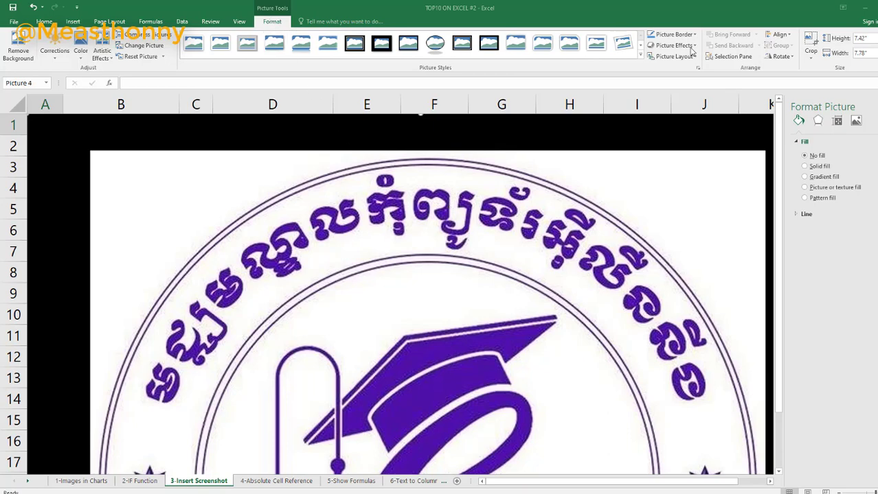
# - Crop the black border from the top, right, bottom and left of the logo picture
pyautogui.click(809, 45)
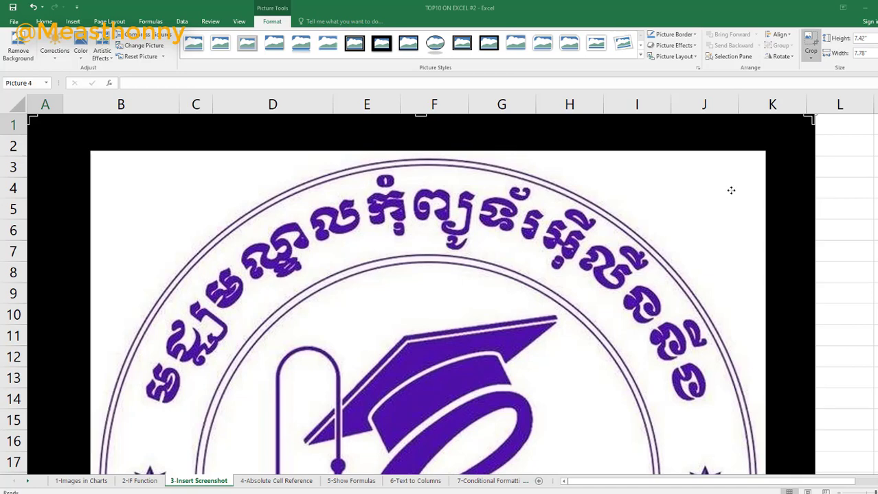
pyautogui.moveTo(811, 119); pyautogui.dragTo(758, 157)
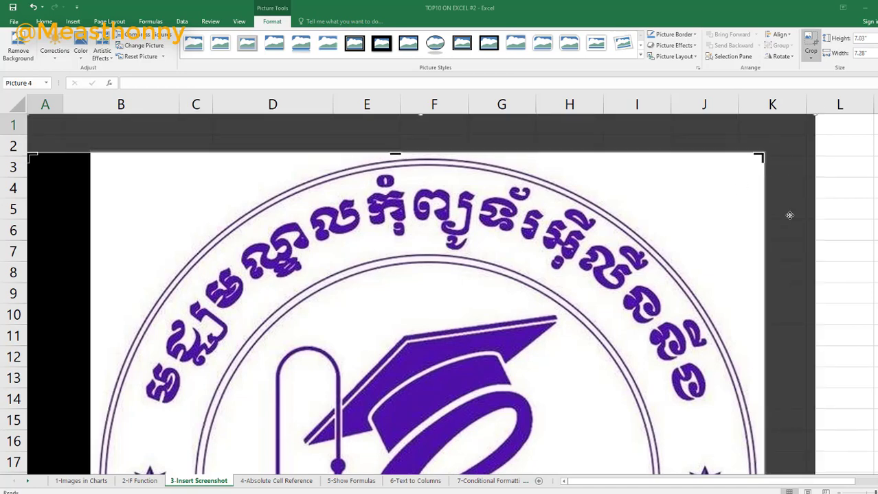
pyautogui.scroll(-4, 769, 231)
pyautogui.scroll(-5, 427, 284)
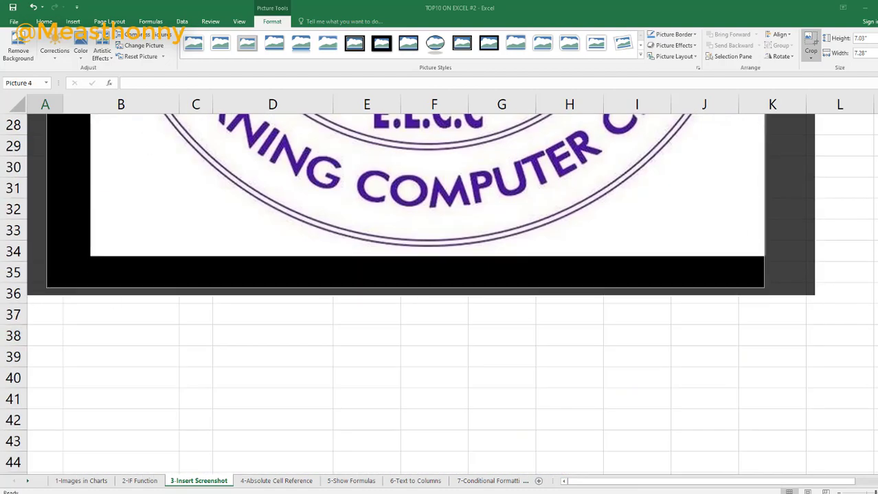
pyautogui.moveTo(33, 291); pyautogui.dragTo(93, 251)
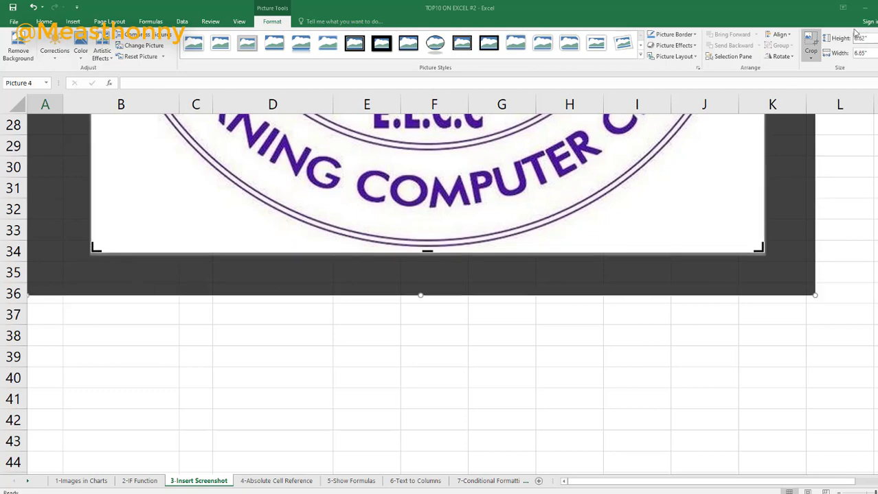
pyautogui.click(812, 43)
pyautogui.scroll(8, 580, 270)
pyautogui.scroll(1, 576, 269)
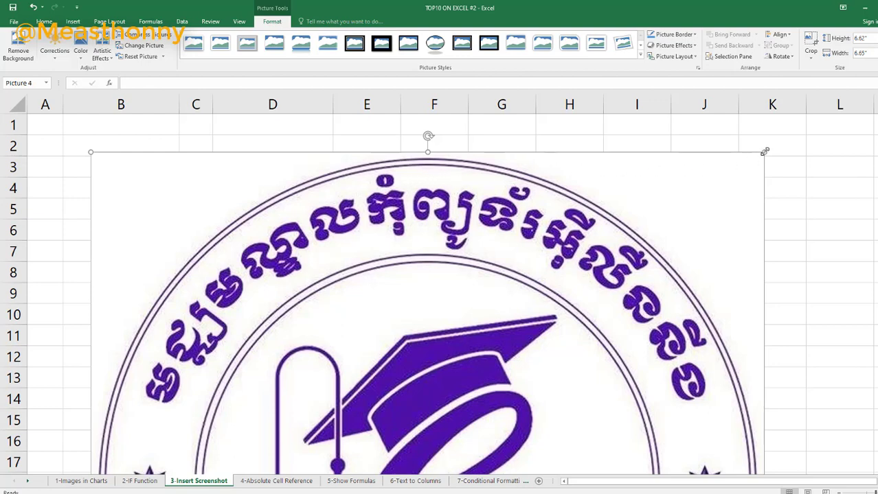
# - Shrink the logo to under 2 inches and position it at the top-left near A2
pyautogui.moveTo(764, 151); pyautogui.dragTo(474, 355)
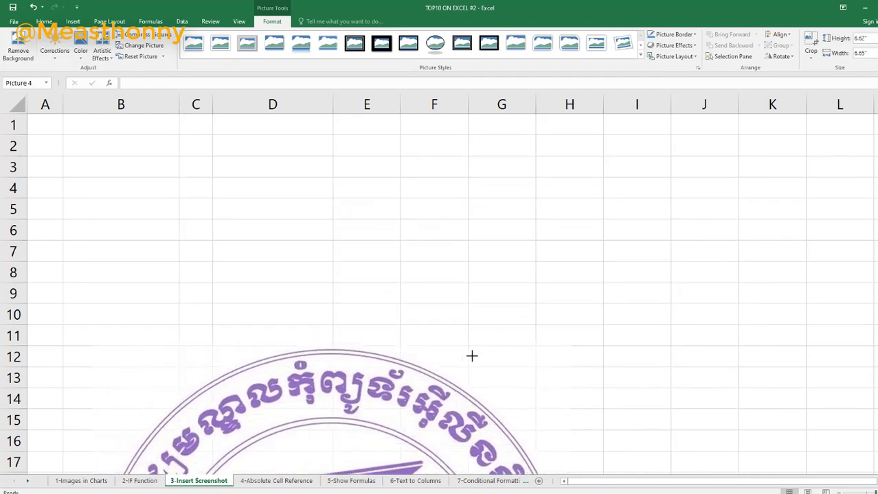
pyautogui.moveTo(378, 368); pyautogui.dragTo(302, 142)
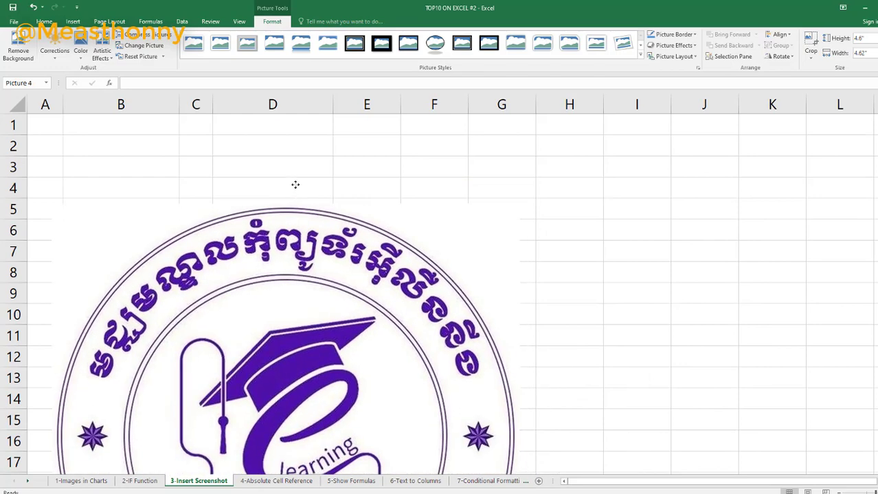
pyautogui.moveTo(512, 115)
pyautogui.mouseDown()
pyautogui.moveTo(306, 282)
pyautogui.moveTo(333, 284)
pyautogui.moveTo(365, 170)
pyautogui.moveTo(235, 263)
pyautogui.mouseUp()
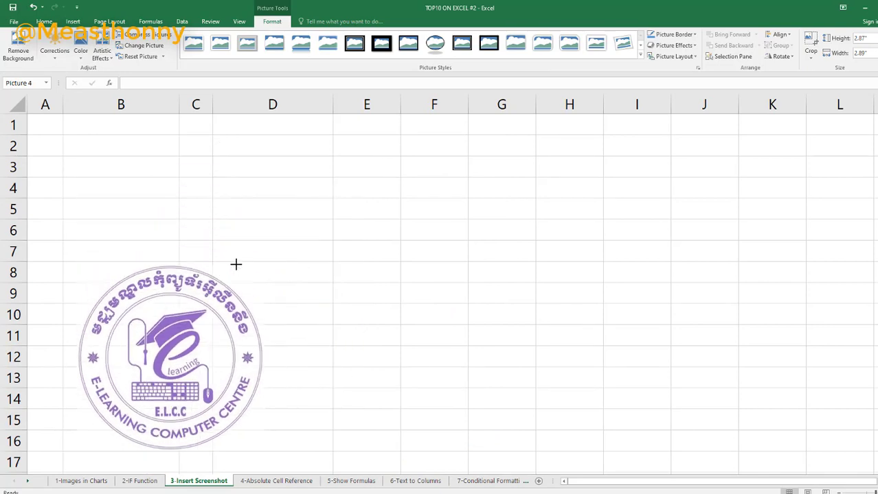
pyautogui.moveTo(188, 306); pyautogui.dragTo(162, 152)
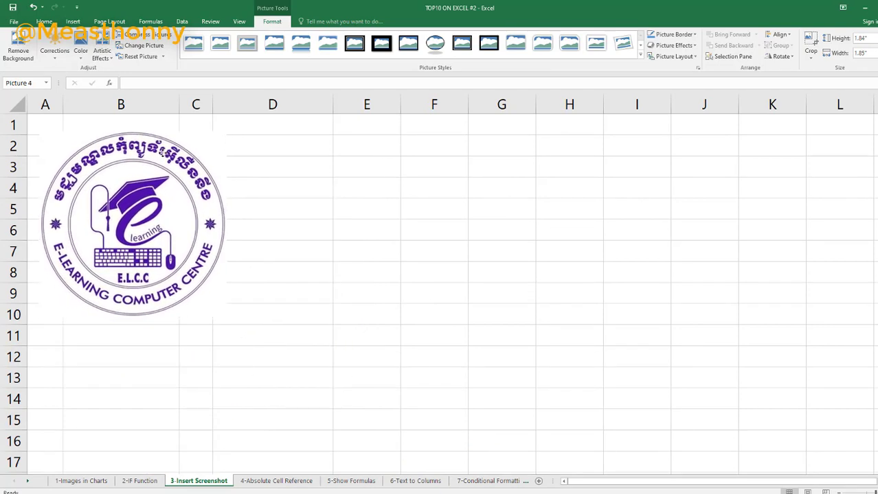
pyautogui.moveTo(229, 133); pyautogui.dragTo(209, 143)
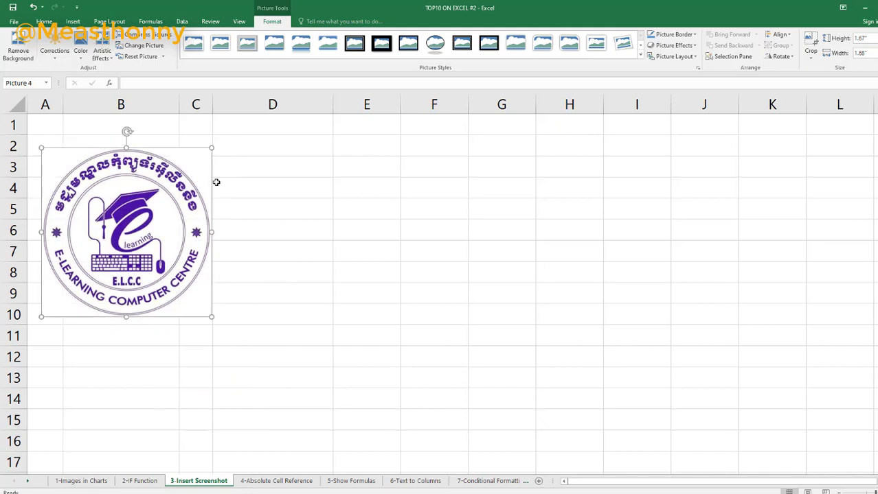
pyautogui.moveTo(157, 179); pyautogui.dragTo(158, 177)
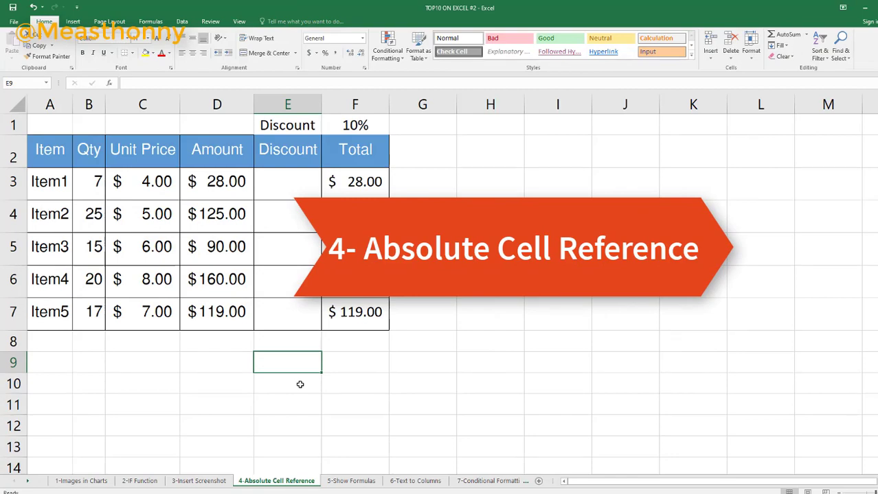
pyautogui.click(143, 363)
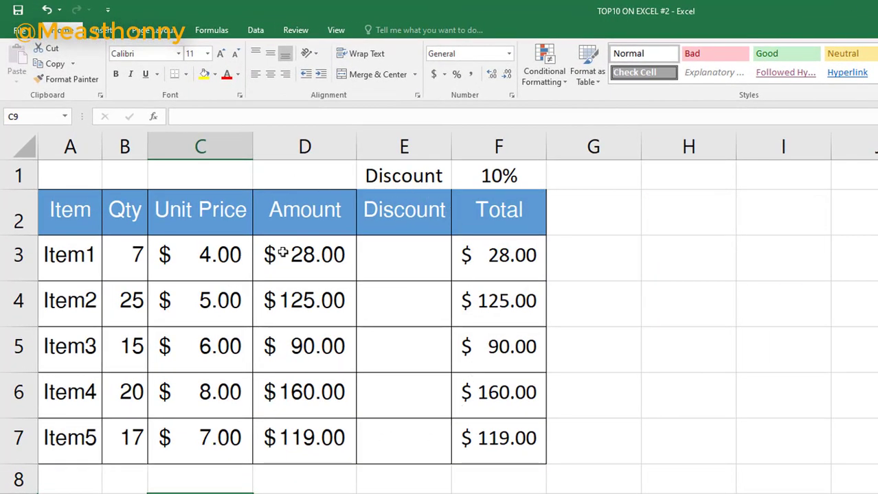
pyautogui.click(317, 268)
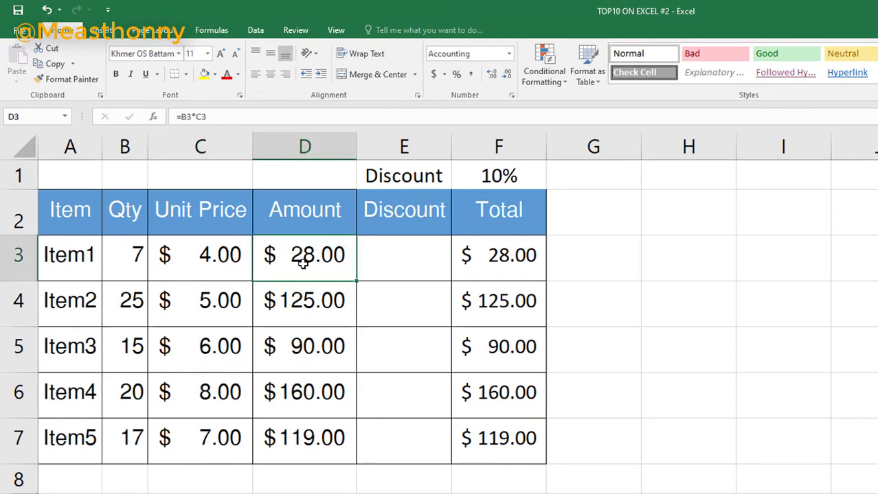
pyautogui.click(125, 273)
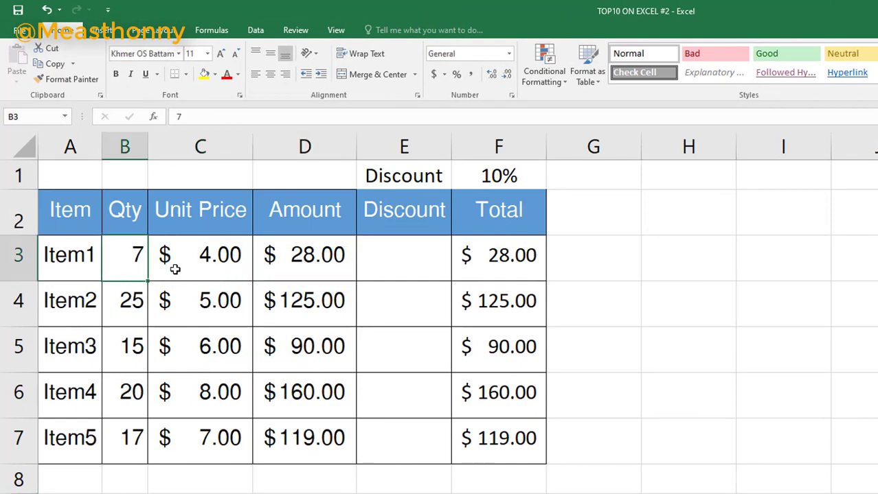
pyautogui.click(189, 265)
pyautogui.click(304, 266)
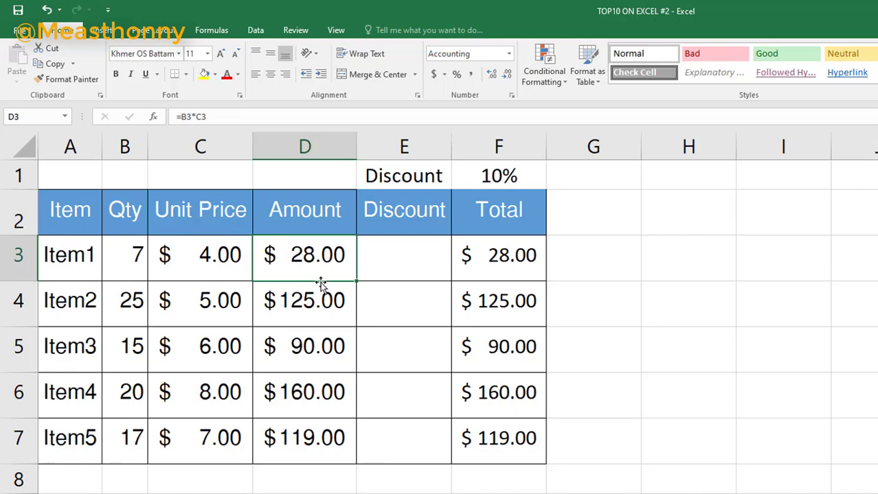
pyautogui.click(503, 256)
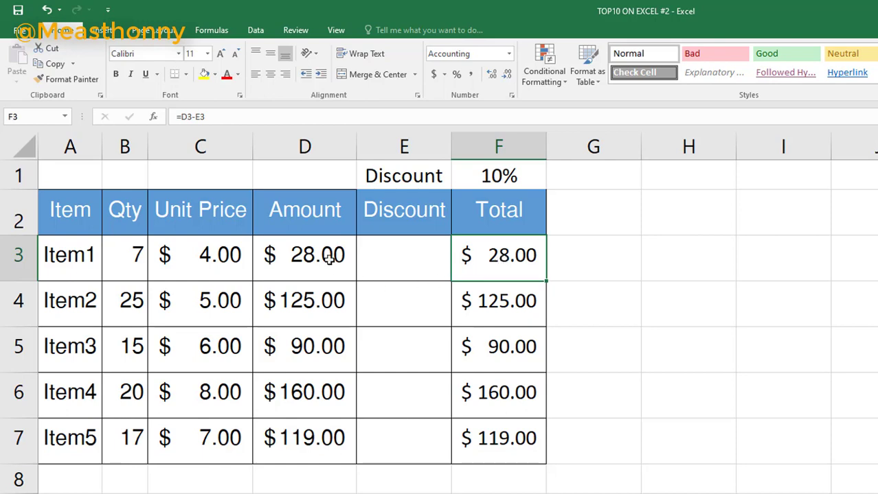
pyautogui.click(297, 258)
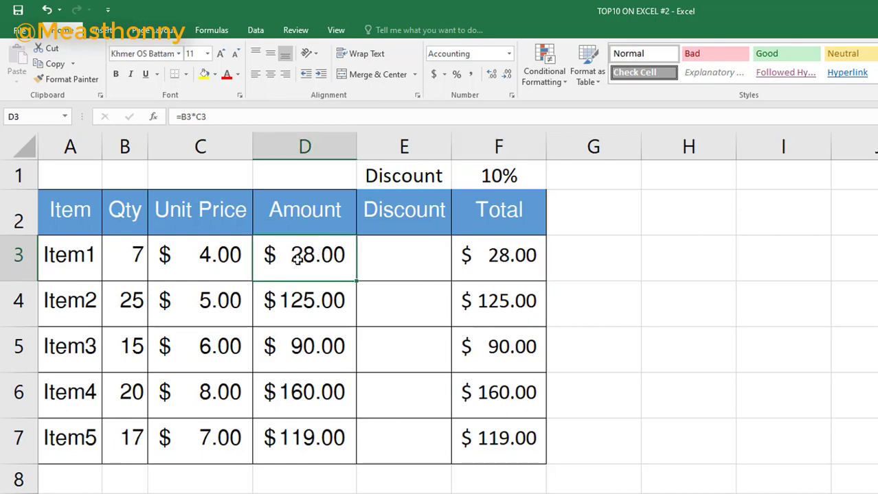
pyautogui.click(408, 264)
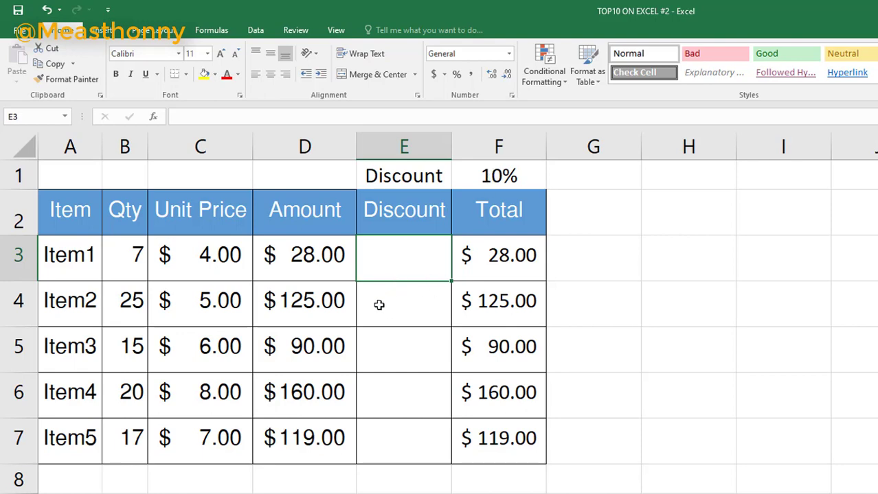
# - Enter =D3*F1 in E3 so Item1's discount is $2.80 and its total $25.20
pyautogui.write('=')
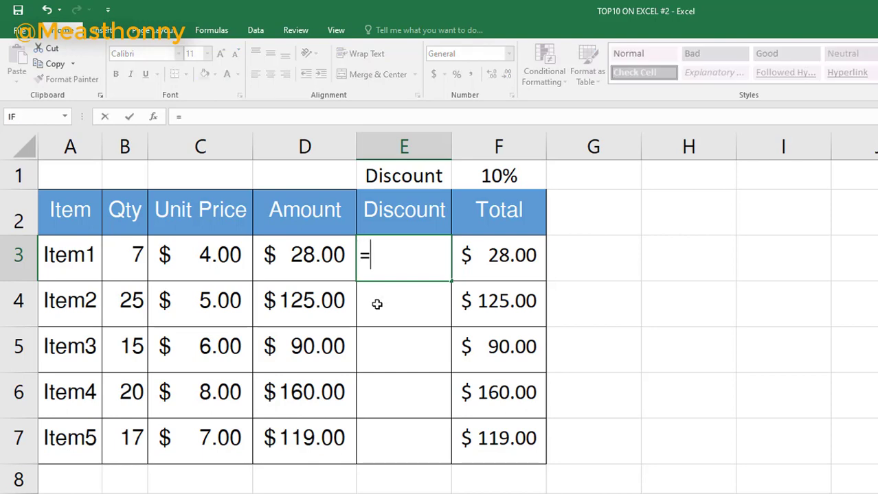
pyautogui.click(323, 265)
pyautogui.write('*')
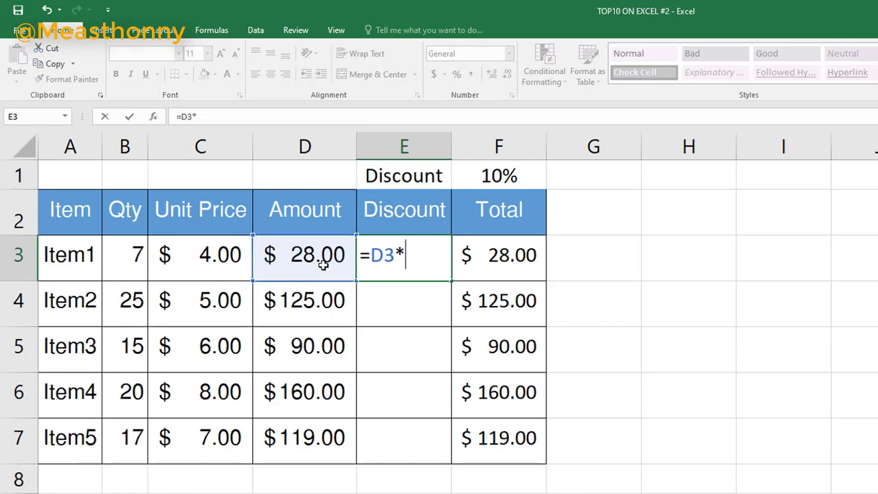
pyautogui.click(482, 176)
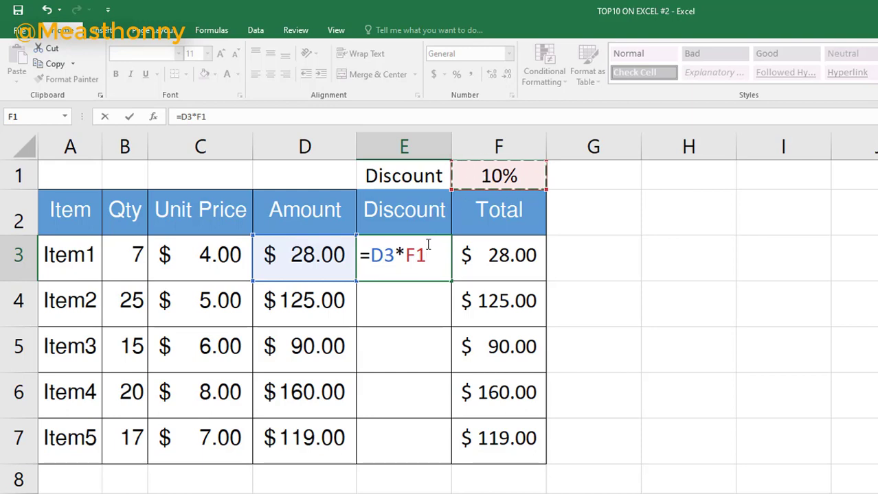
pyautogui.press('Return')
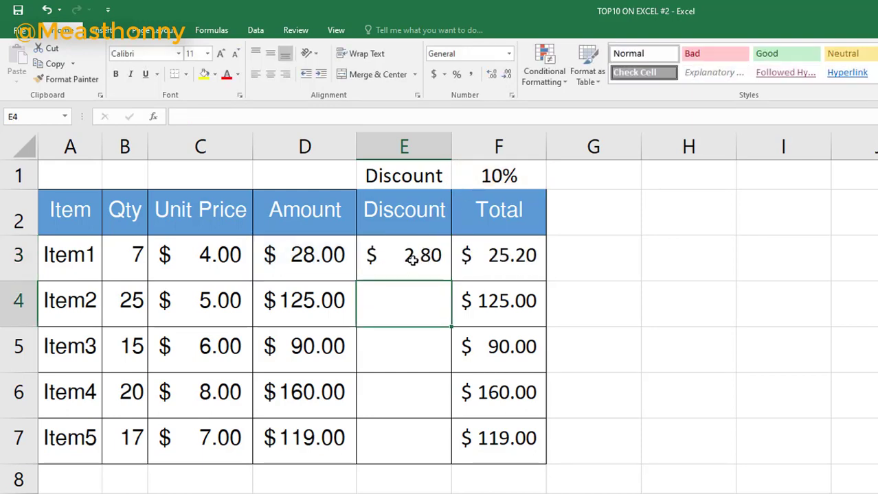
pyautogui.click(406, 260)
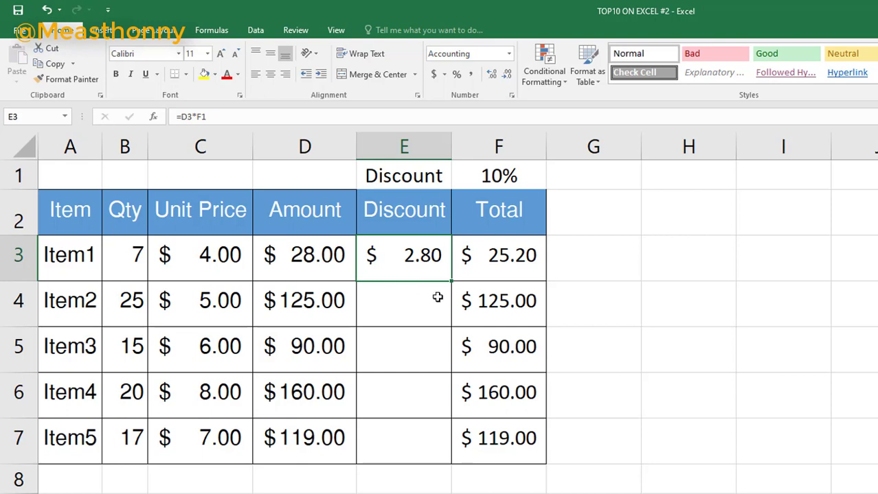
# - Copy E3's discount formula down to E7 and compare E4's =D4*F2 with E3's =D3*F1
pyautogui.moveTo(451, 281)
pyautogui.mouseDown()
pyautogui.moveTo(439, 372)
pyautogui.moveTo(447, 463)
pyautogui.mouseUp()
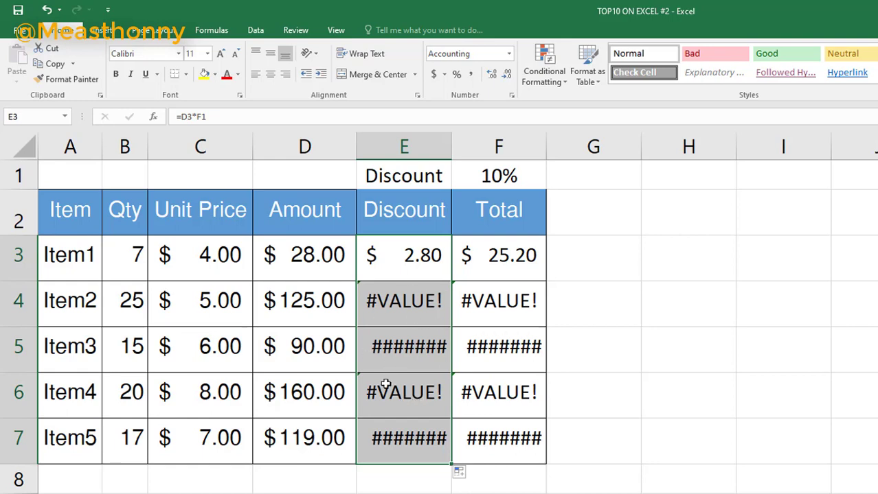
pyautogui.click(410, 297)
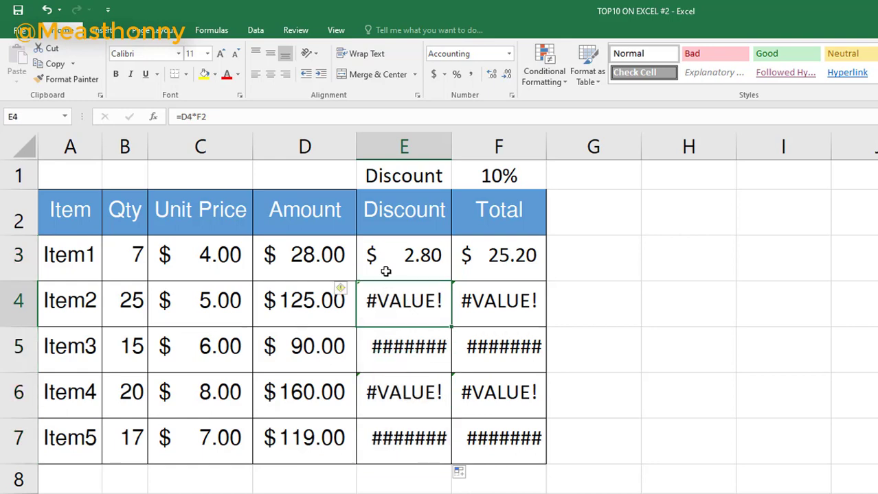
pyautogui.click(403, 261)
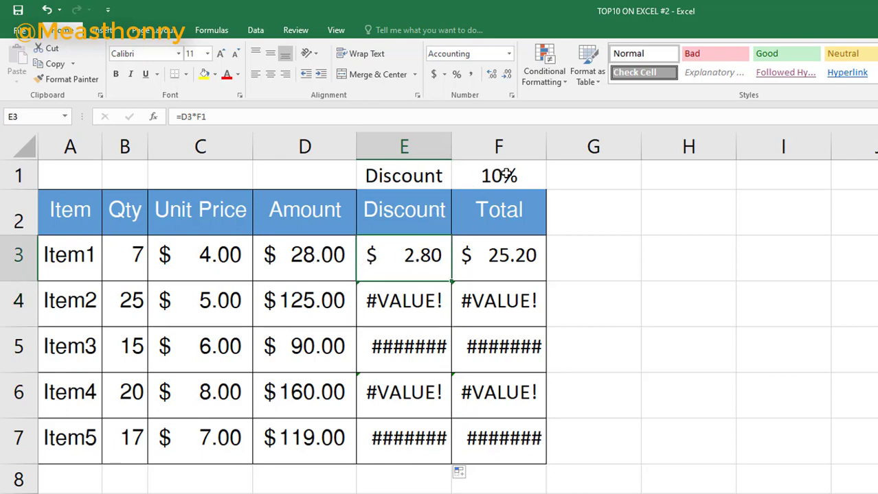
pyautogui.click(392, 300)
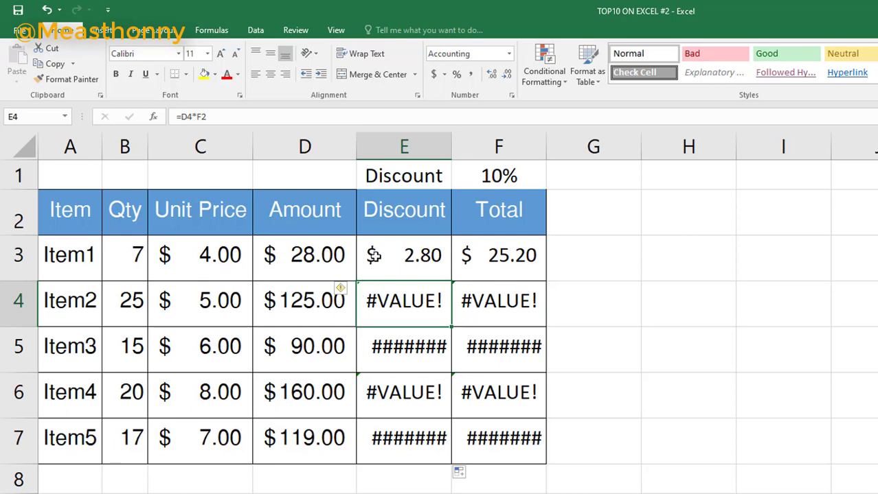
pyautogui.click(423, 256)
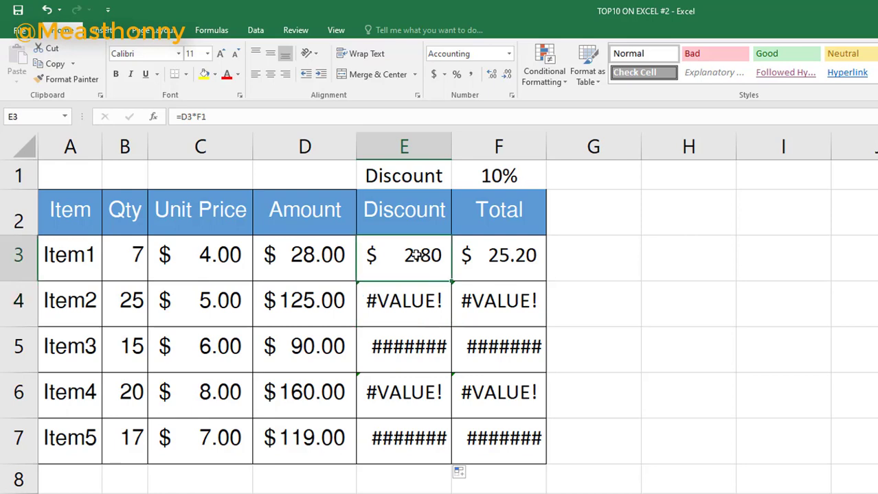
# - Change E3's discount formula to =D3*$F$1 so the rate reference is absolute
pyautogui.click(208, 117)
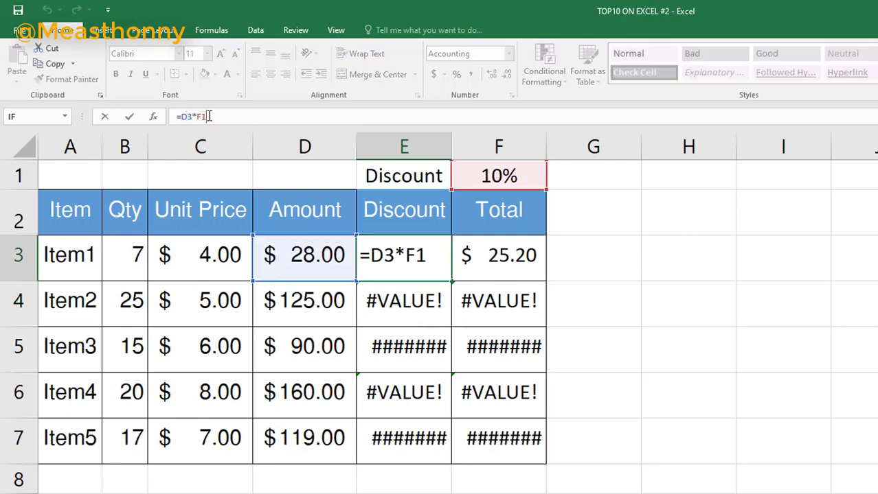
pyautogui.doubleClick(201, 117)
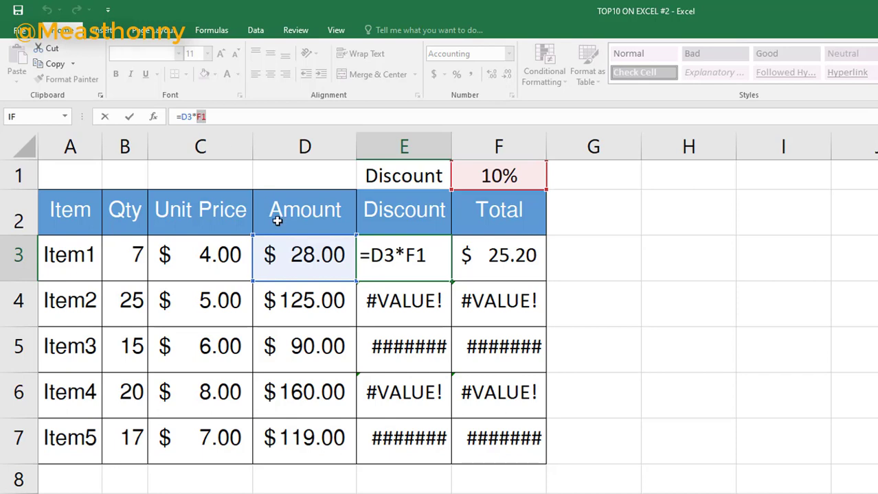
pyautogui.press('F4')
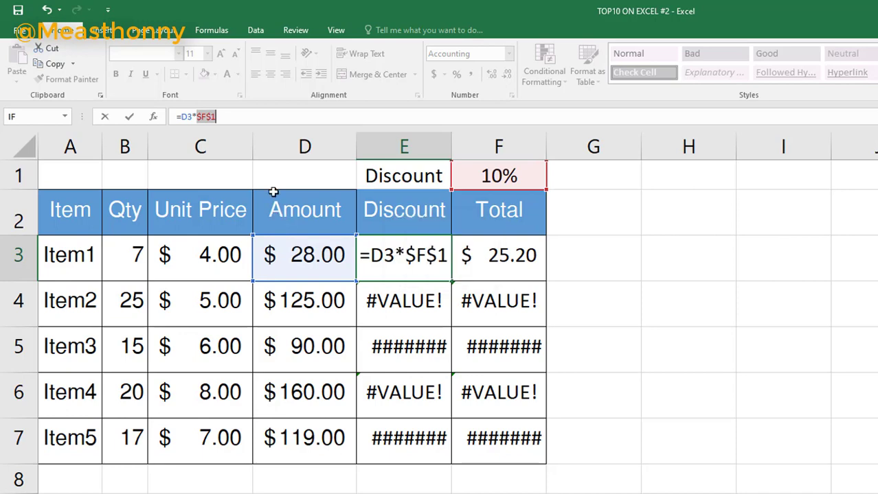
pyautogui.press('BackSpace')
pyautogui.press('BackSpace')
pyautogui.press('BackSpace')
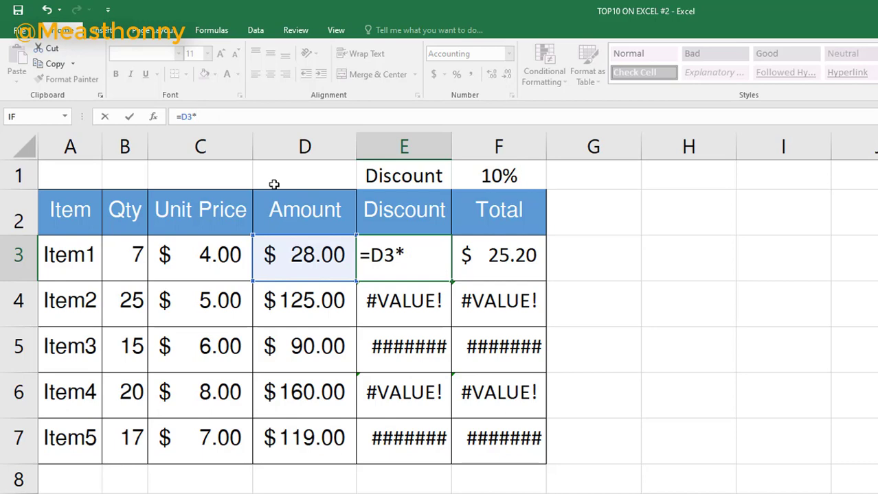
pyautogui.write('F')
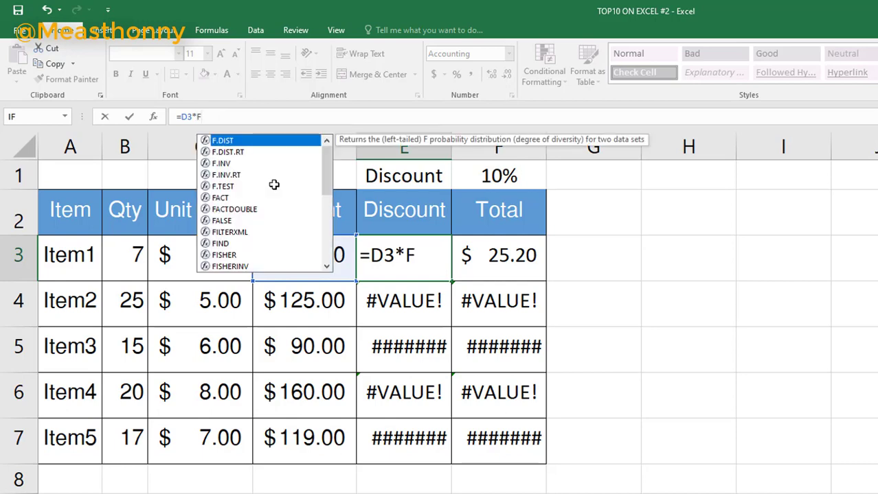
pyautogui.write('1')
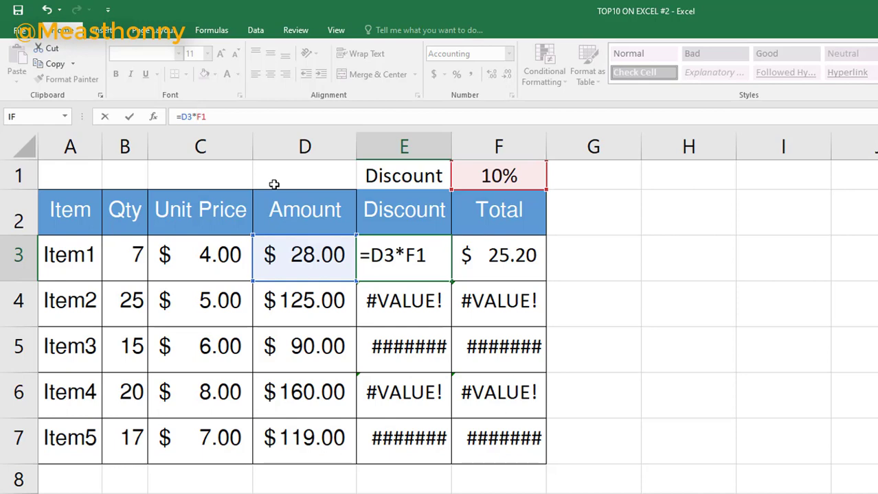
pyautogui.write('$F')
pyautogui.write('$')
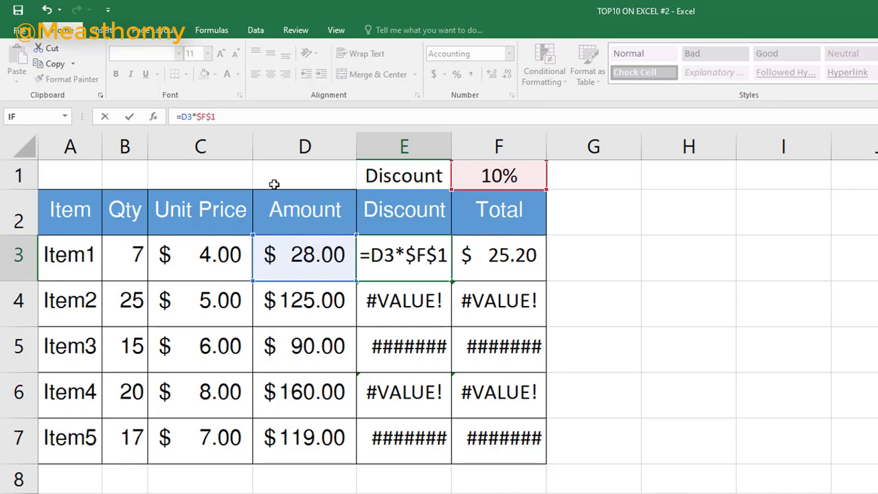
pyautogui.click(198, 117)
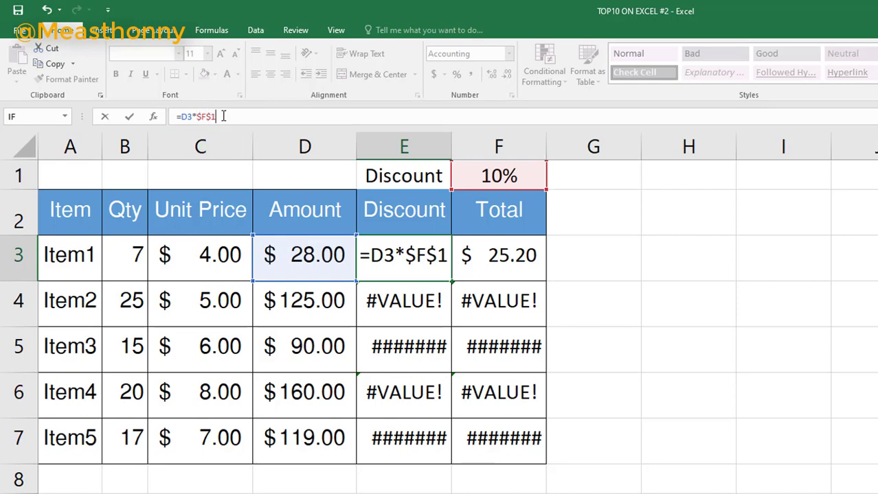
pyautogui.press('Return')
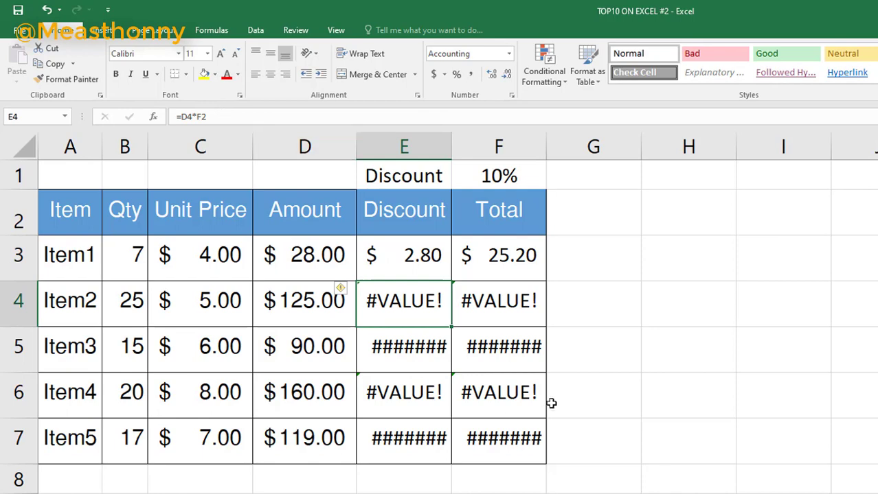
pyautogui.click(430, 267)
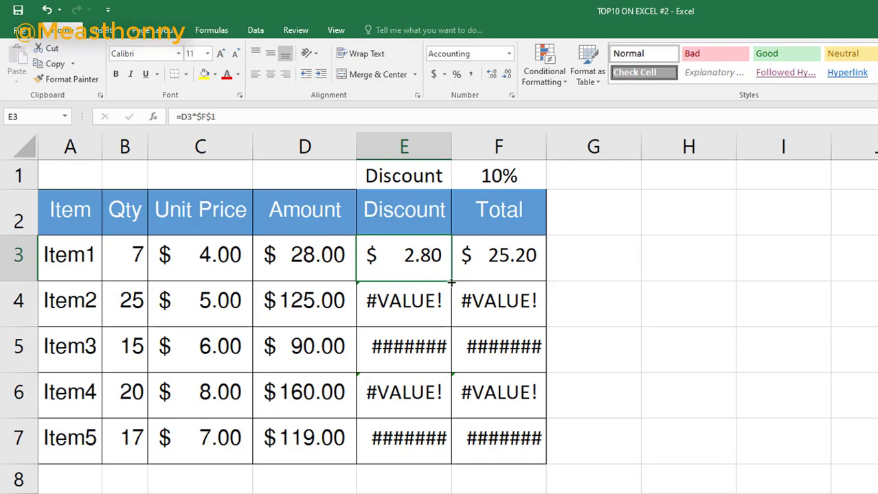
# - Fill the corrected discount formula down to Item5 and check the copied formulas
pyautogui.moveTo(451, 281); pyautogui.dragTo(446, 458)
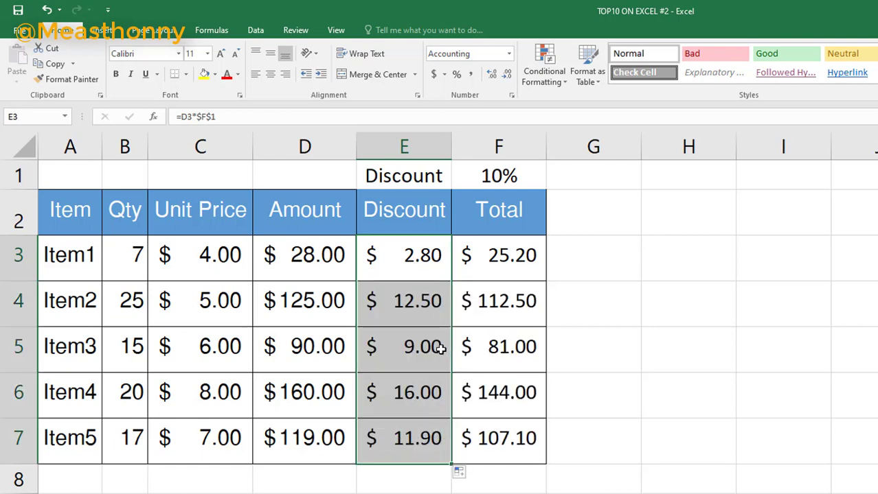
pyautogui.click(409, 312)
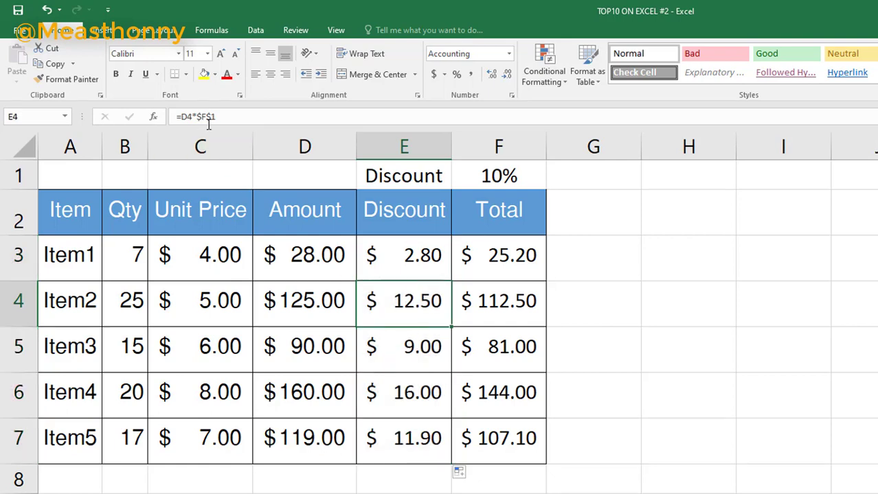
pyautogui.click(413, 347)
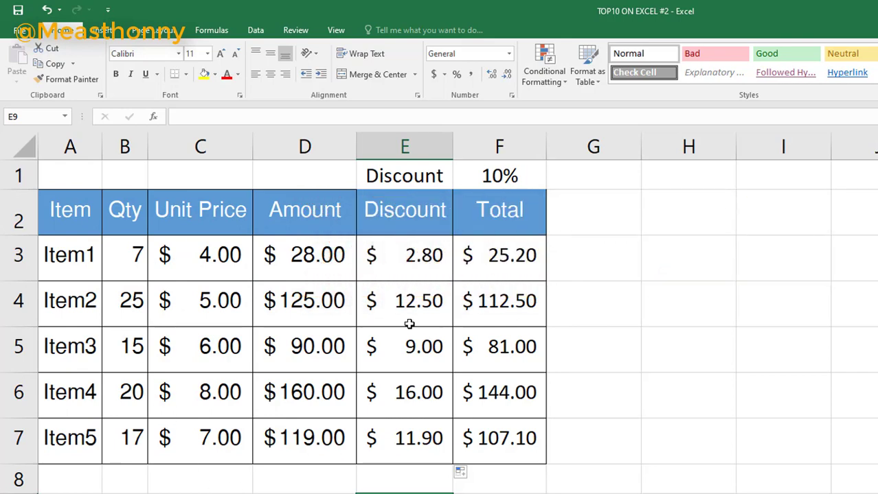
# - Review the Amount formulas in D3 through D5 unchanged, then go to the File info page
pyautogui.click(318, 259)
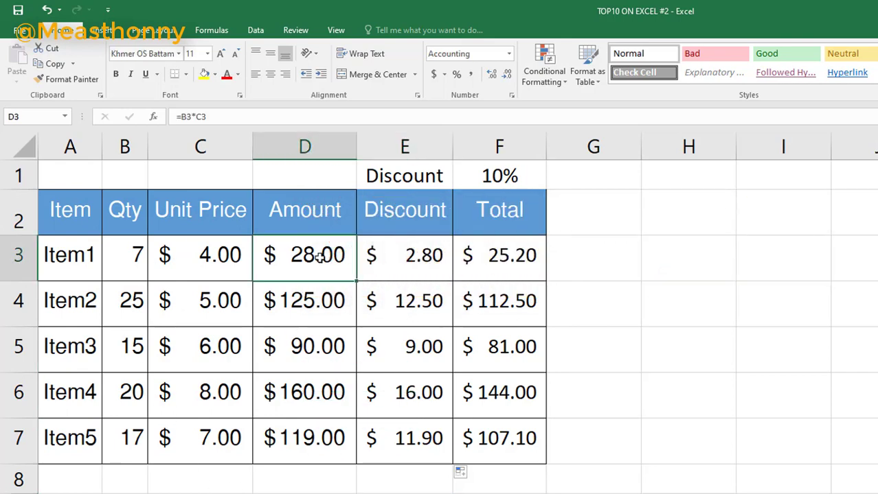
pyautogui.click(309, 309)
pyautogui.click(304, 338)
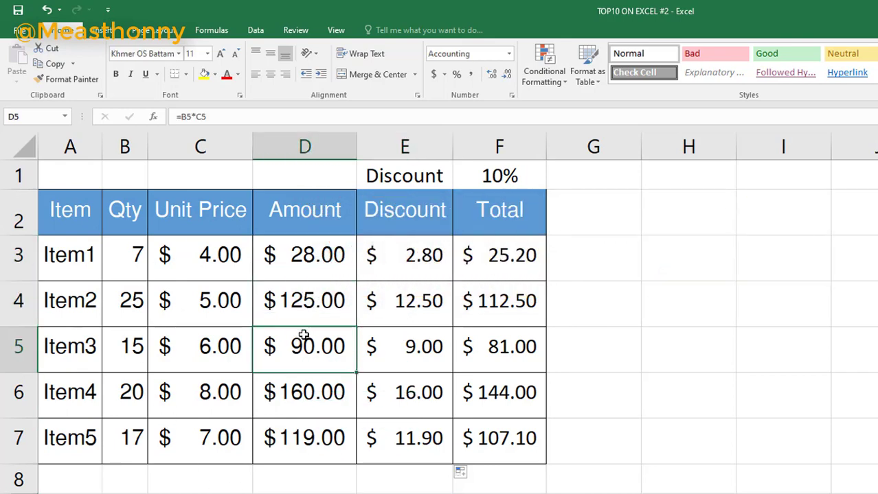
pyautogui.click(303, 267)
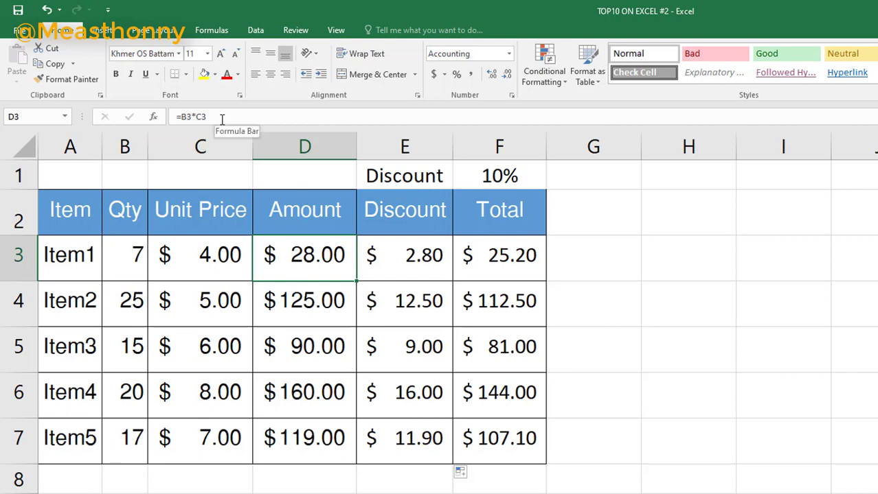
pyautogui.doubleClick(337, 266)
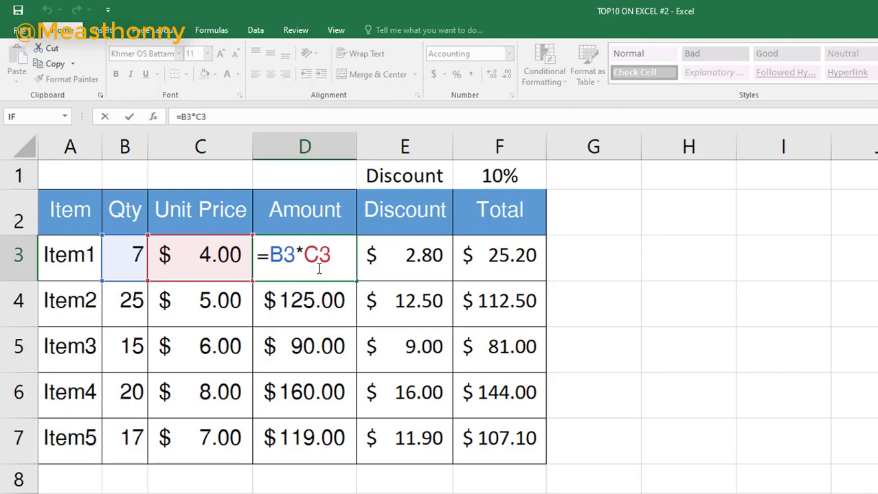
pyautogui.press('Return')
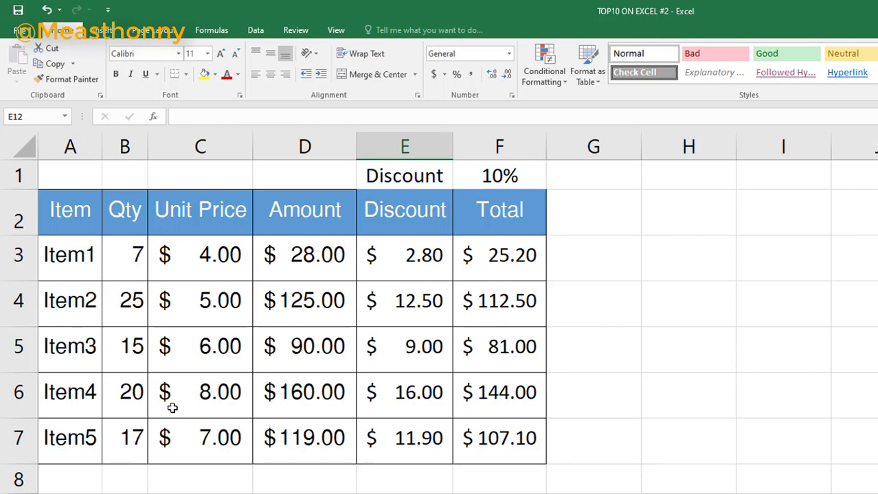
pyautogui.click(27, 30)
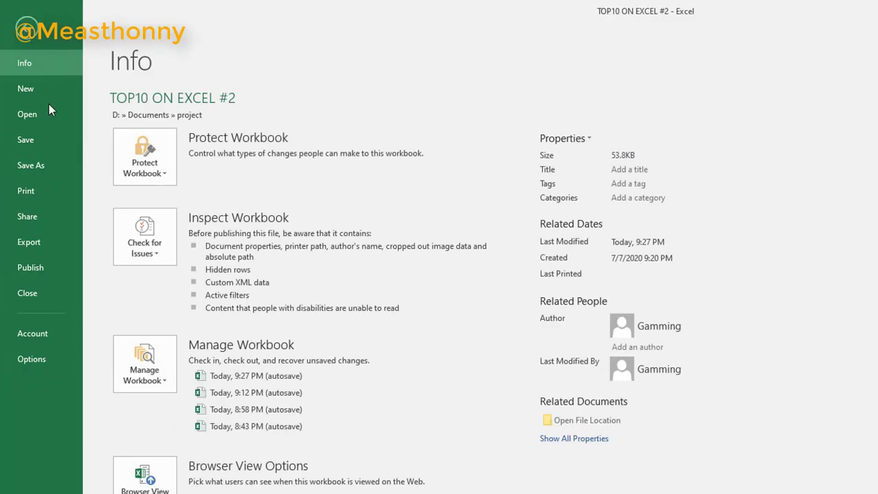
# - Enable 'Show formulas in cells instead of their calculated results' in Advanced options
pyautogui.click(32, 359)
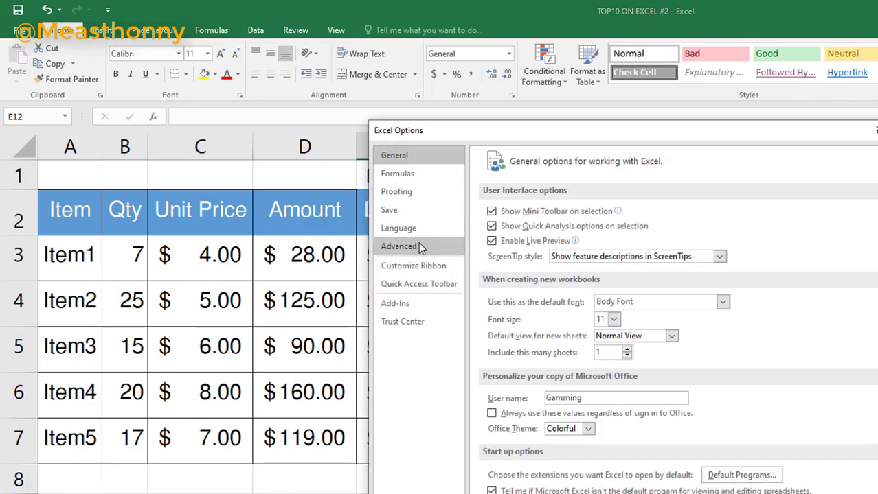
pyautogui.click(420, 245)
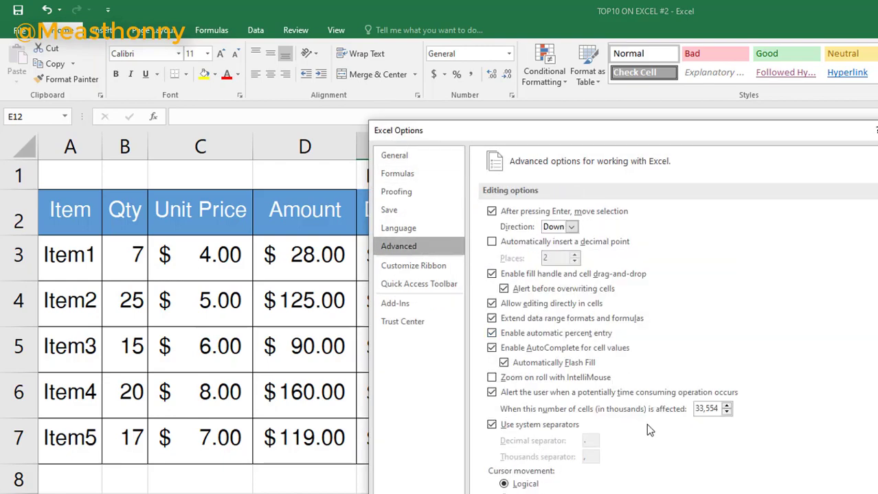
pyautogui.scroll(-4, 649, 424)
pyautogui.scroll(-4, 651, 420)
pyautogui.scroll(-4, 650, 420)
pyautogui.scroll(-2, 650, 421)
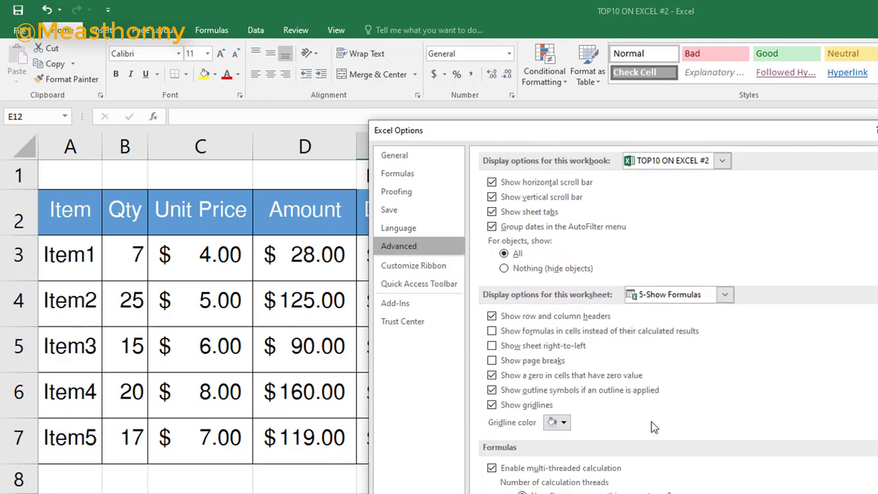
pyautogui.scroll(-2, 650, 421)
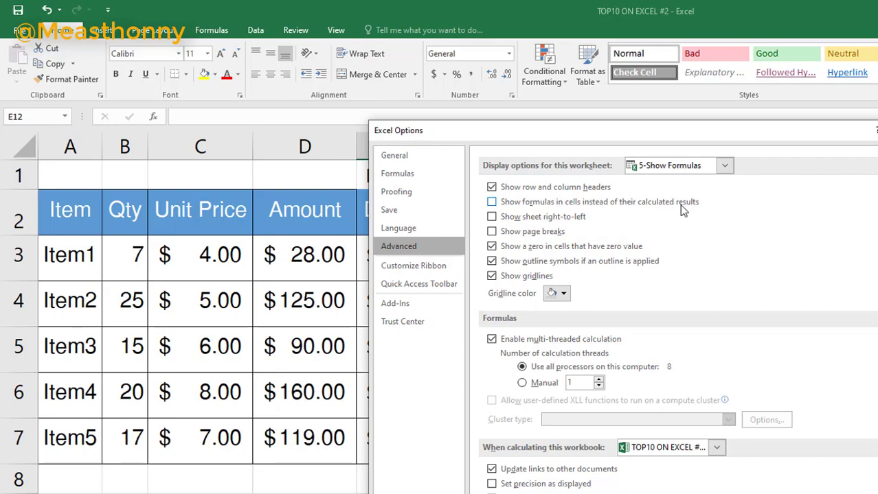
pyautogui.click(491, 204)
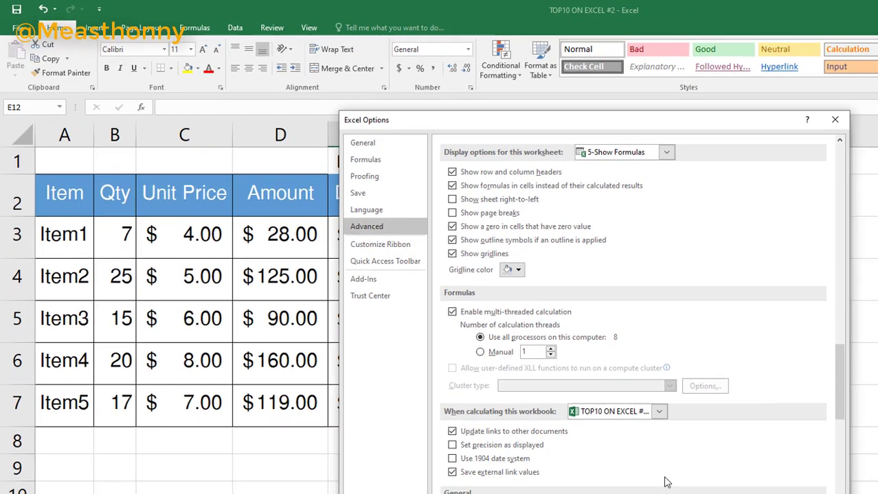
pyautogui.click(716, 484)
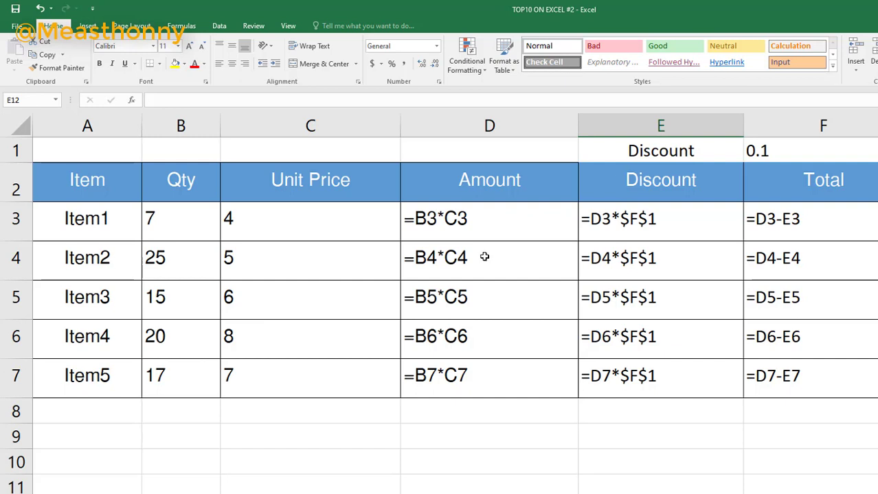
# - Toggle between formula and value view with Ctrl+`, finishing on calculated values
pyautogui.hotkey('ctrl', '`')
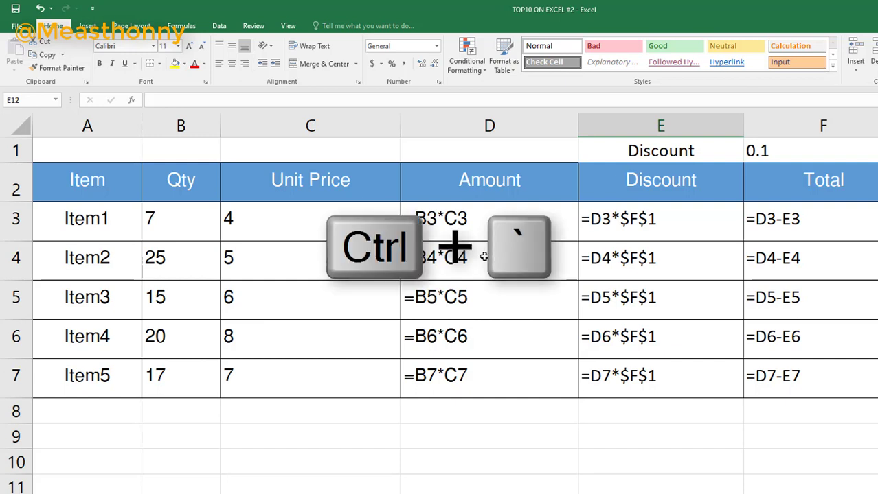
pyautogui.hotkey('ctrl', '`')
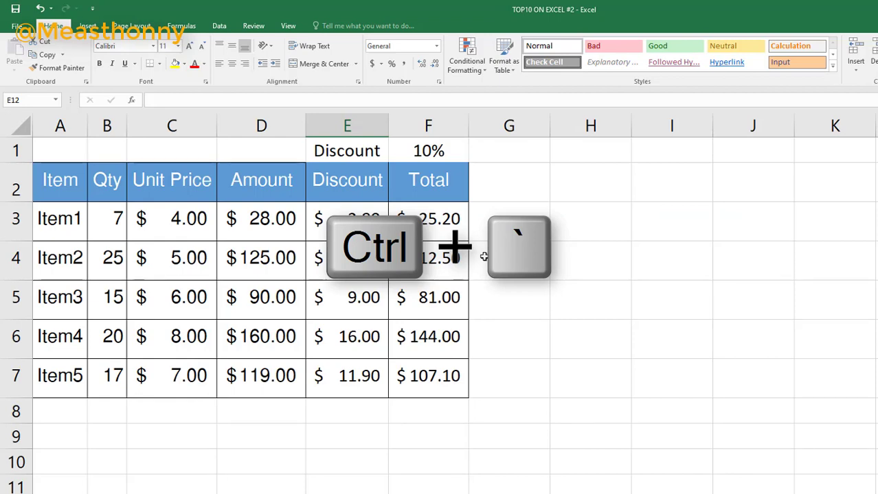
pyautogui.hotkey('ctrl', '`')
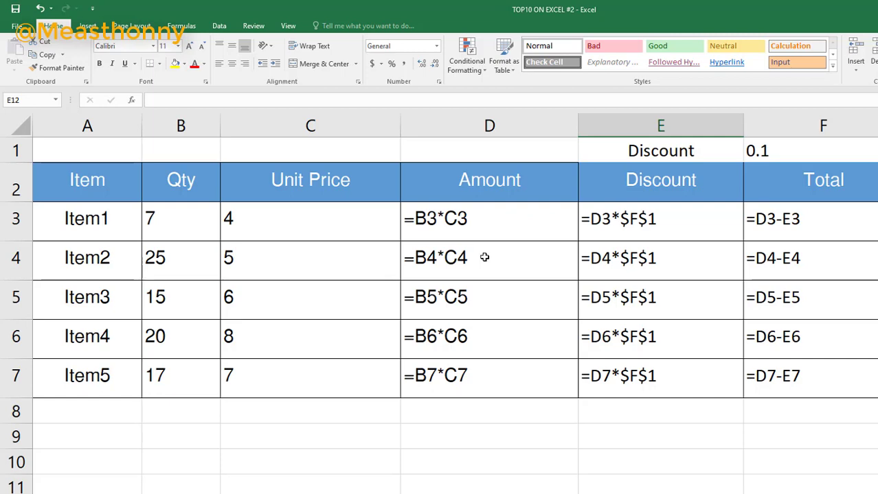
pyautogui.hotkey('ctrl', '`')
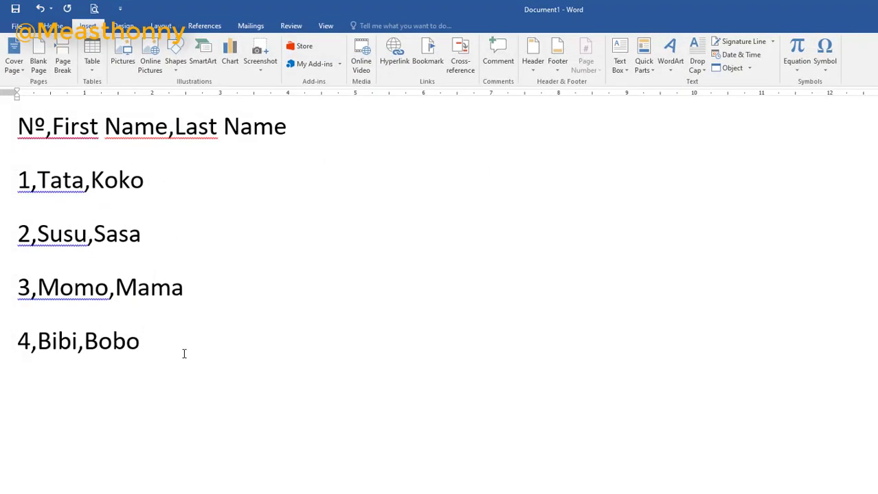
# - Copy all the comma-separated number and name lines in Word, then return to Excel
pyautogui.moveTo(157, 336); pyautogui.dragTo(21, 141)
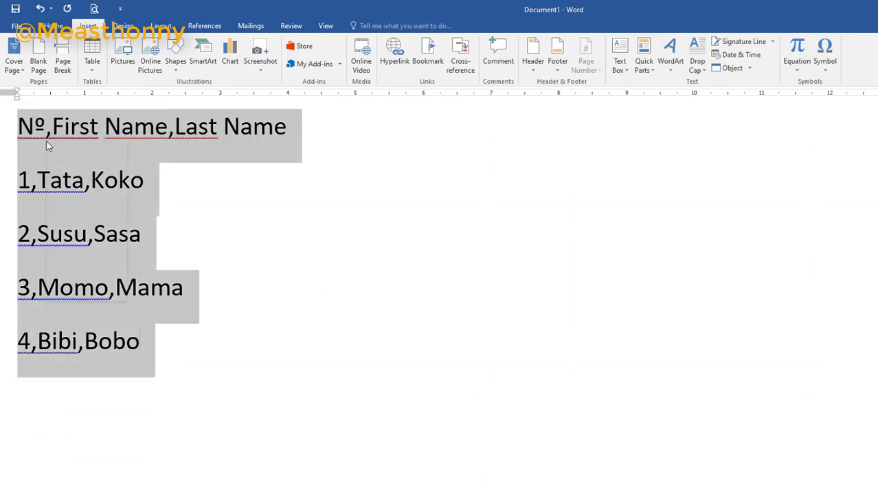
pyautogui.rightClick(21, 156)
pyautogui.click(73, 164)
pyautogui.hotkey('alt', 'Tab')
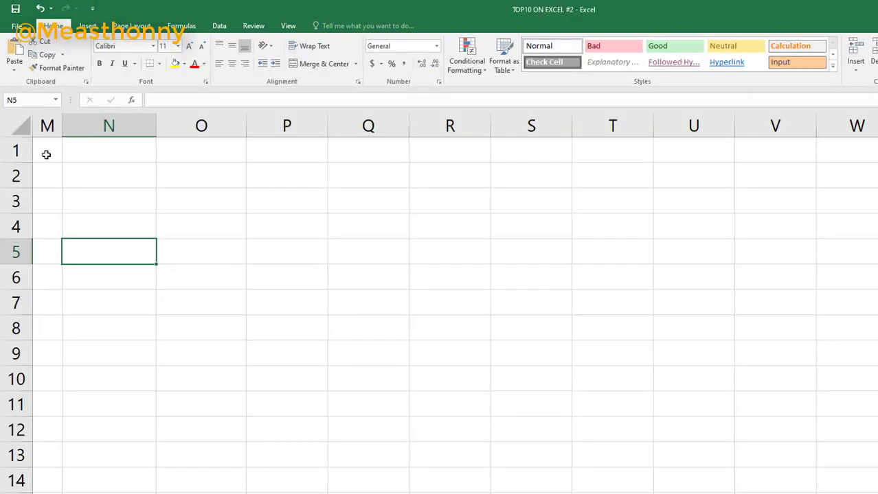
# - Paste the name list into M1:M5, autofit column M, and select the pasted lines
pyautogui.click(45, 153)
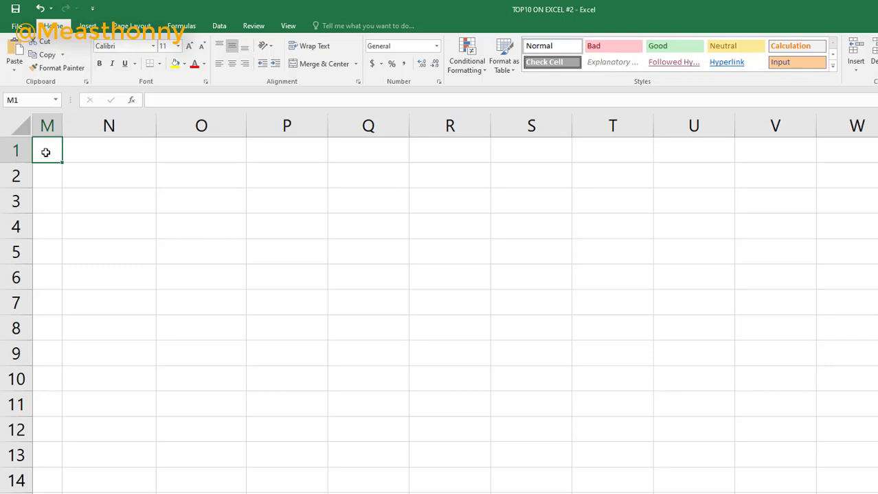
pyautogui.rightClick(45, 152)
pyautogui.click(69, 202)
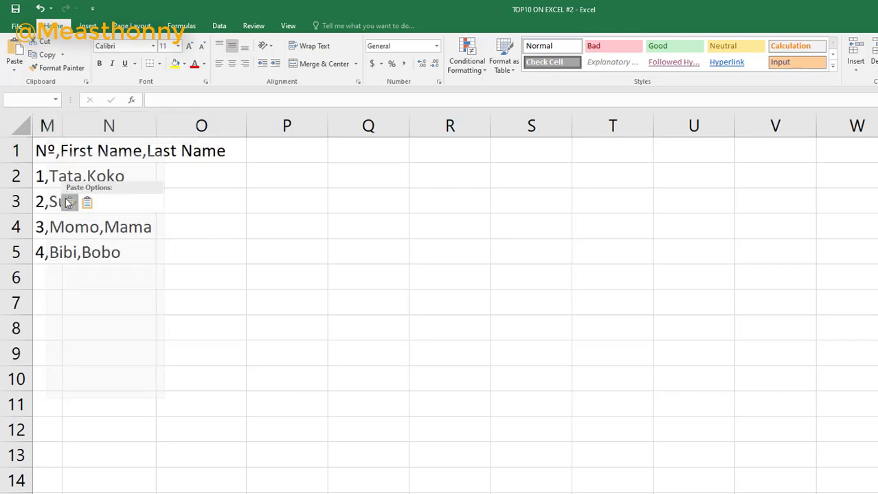
pyautogui.doubleClick(62, 126)
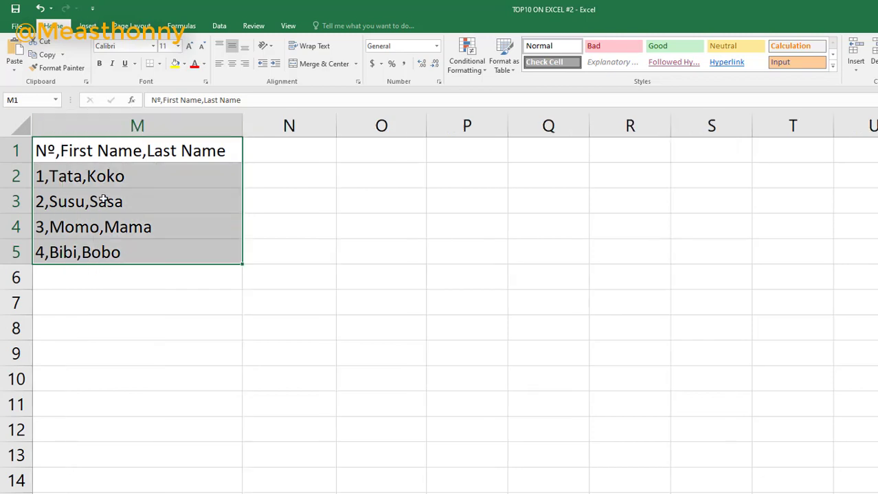
pyautogui.click(45, 157)
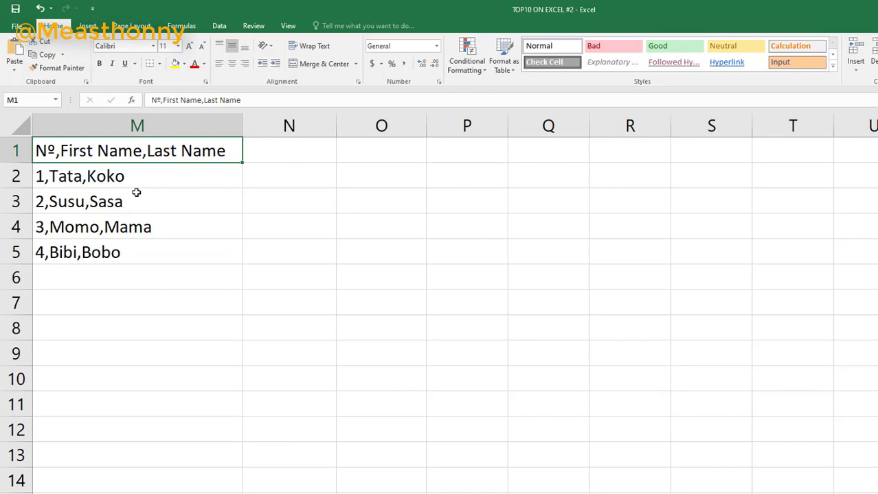
pyautogui.click(56, 180)
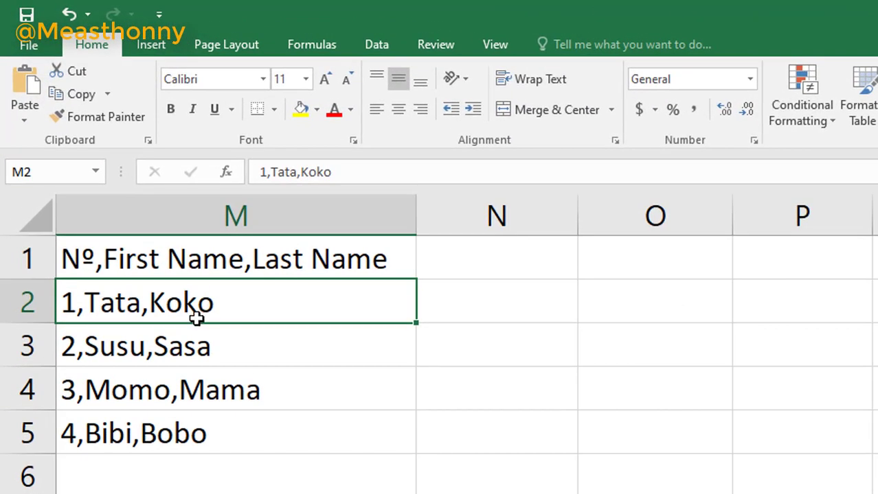
pyautogui.moveTo(169, 266)
pyautogui.mouseDown()
pyautogui.moveTo(182, 294)
pyautogui.moveTo(172, 444)
pyautogui.mouseUp()
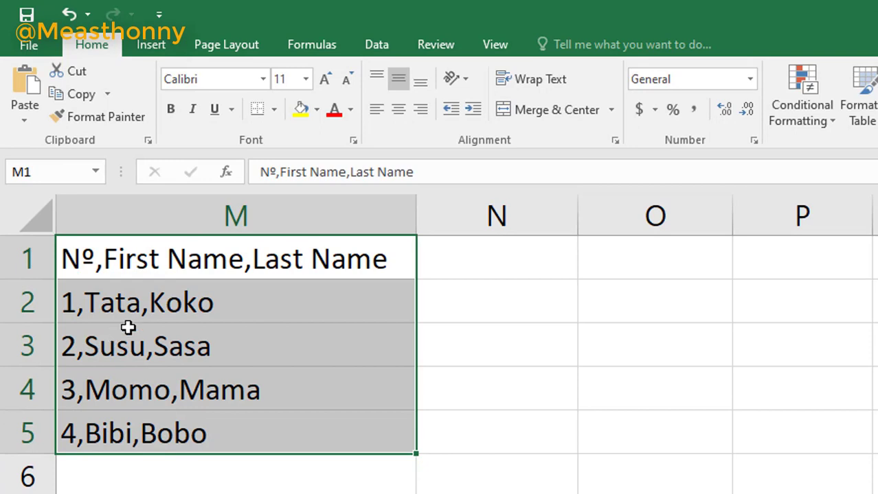
# - Split the list into columns M, N and O by comma with Text to Columns, then autofit column M
pyautogui.click(377, 48)
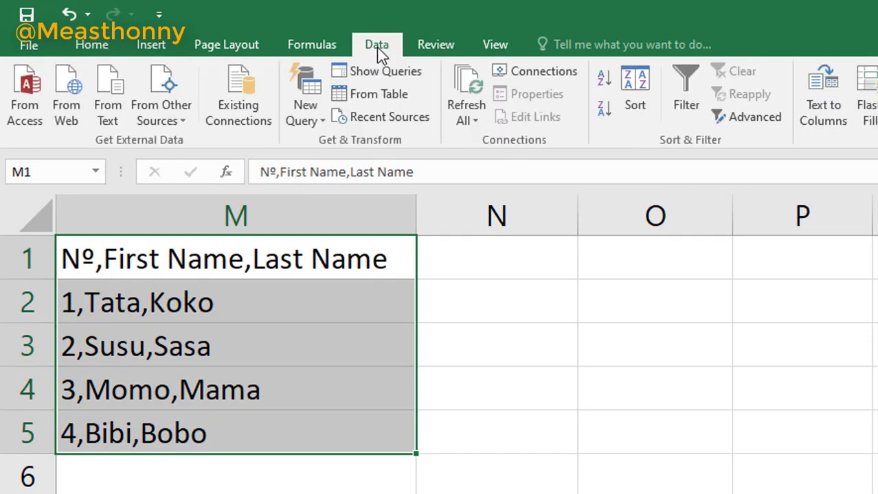
pyautogui.click(822, 82)
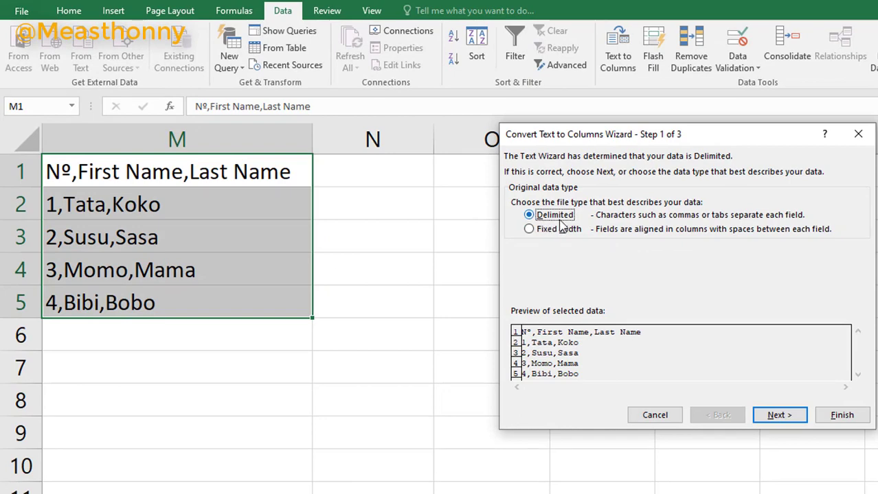
pyautogui.click(780, 416)
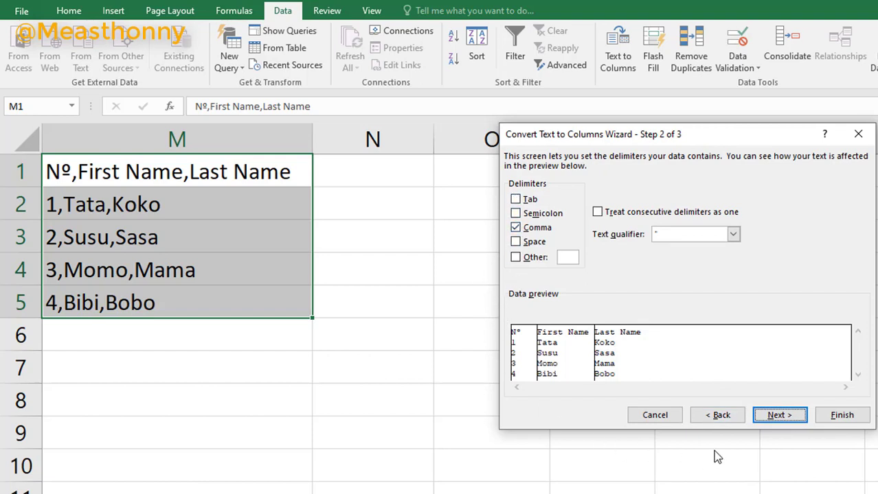
pyautogui.click(778, 417)
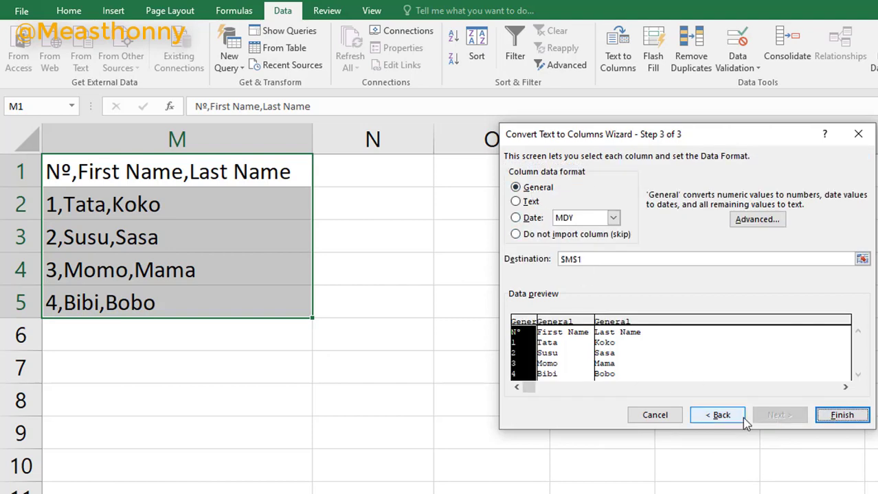
pyautogui.click(840, 416)
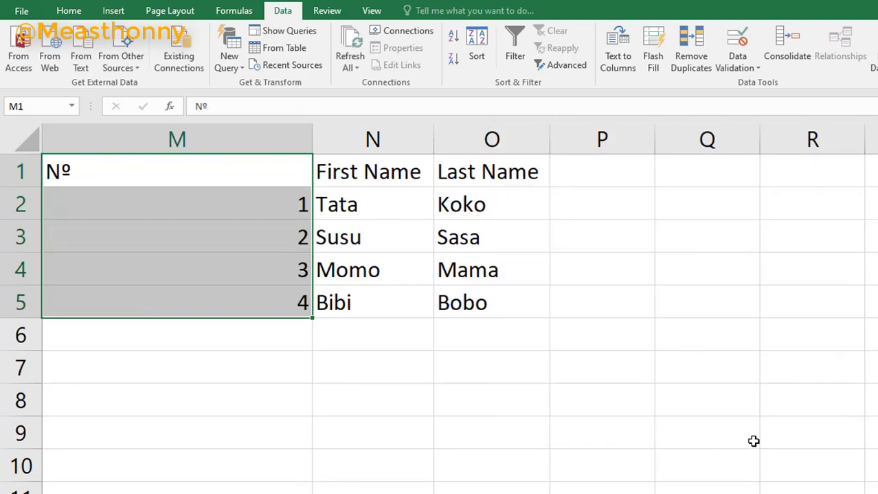
pyautogui.doubleClick(308, 141)
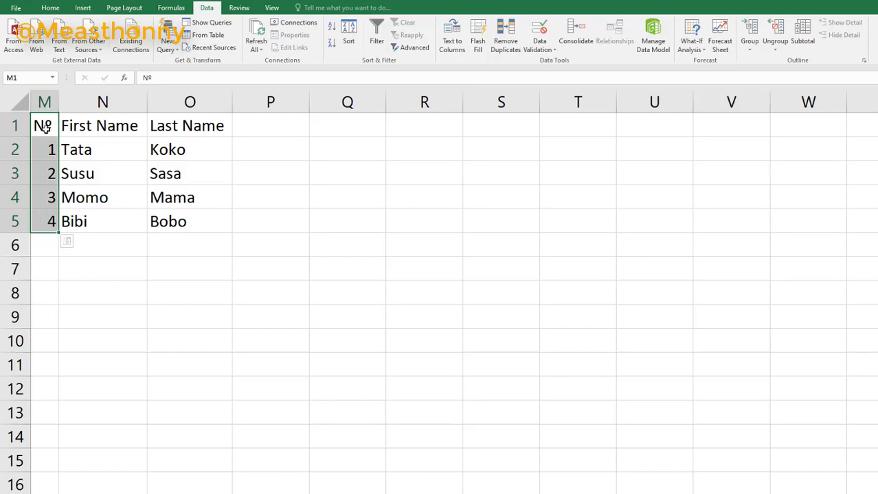
pyautogui.click(119, 193)
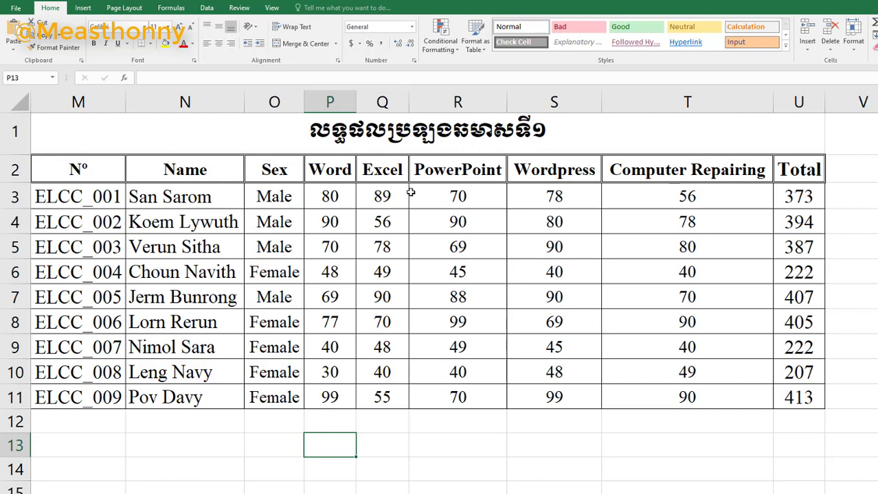
# - Highlight scores less than 50 in P3:T11 with Light Red Fill and Dark Red Text
pyautogui.moveTo(329, 197)
pyautogui.mouseDown()
pyautogui.moveTo(506, 211)
pyautogui.moveTo(687, 398)
pyautogui.mouseUp()
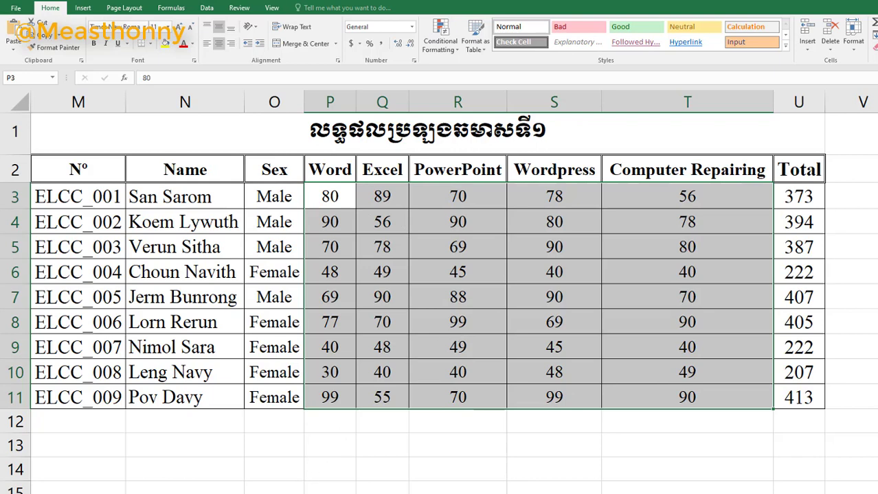
pyautogui.moveTo(329, 197)
pyautogui.mouseDown()
pyautogui.moveTo(631, 261)
pyautogui.moveTo(673, 407)
pyautogui.mouseUp()
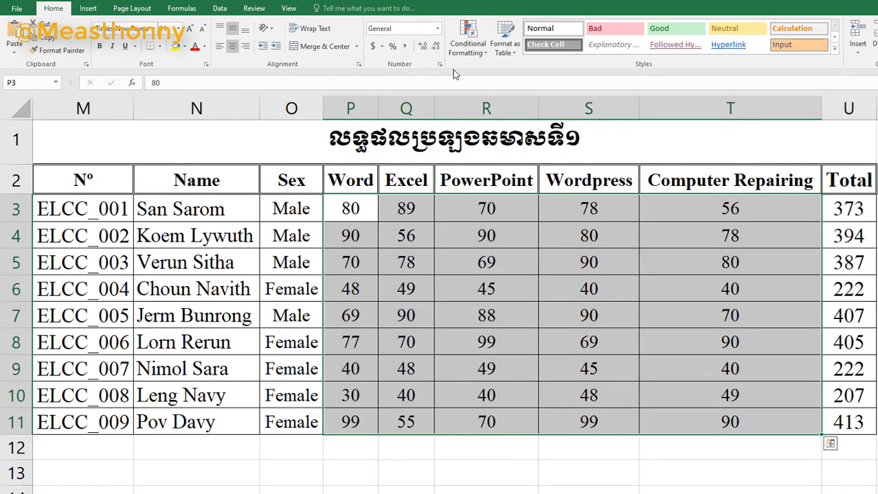
pyautogui.click(481, 58)
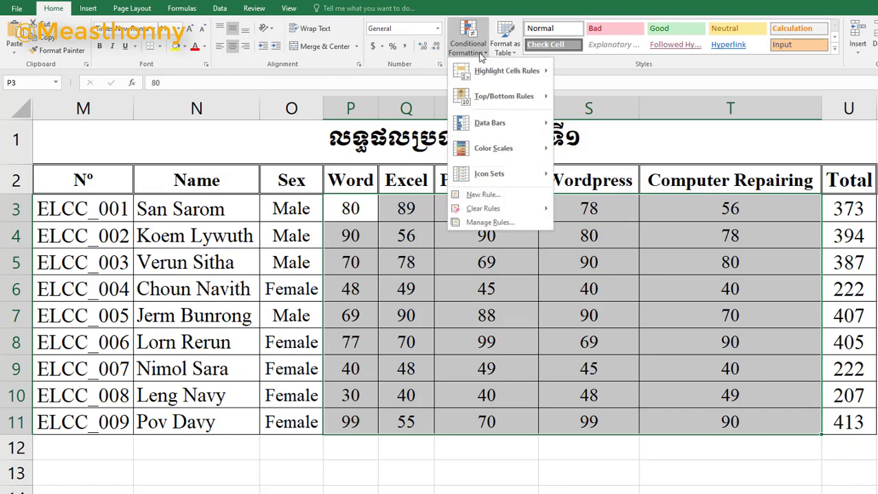
pyautogui.moveTo(506, 70)
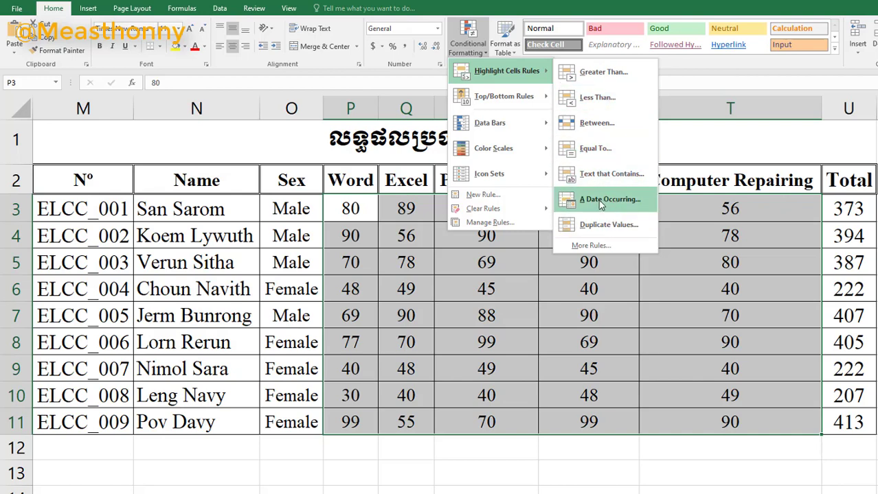
pyautogui.click(598, 97)
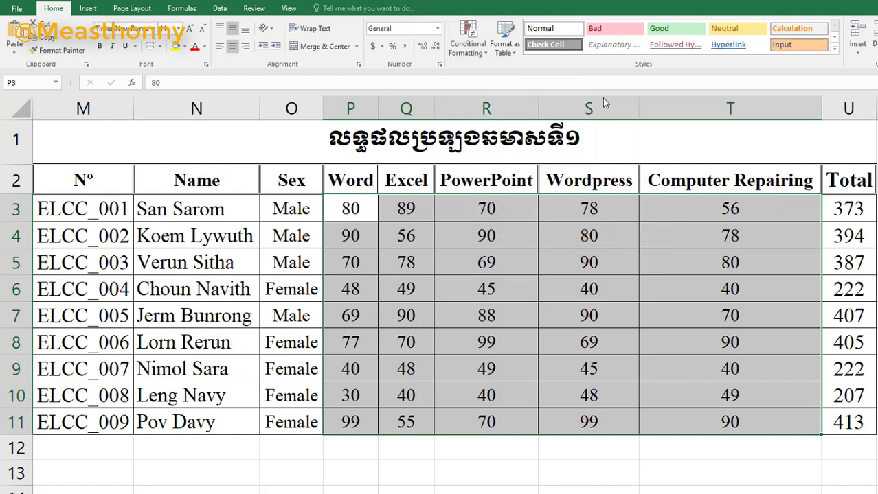
pyautogui.doubleClick(396, 240)
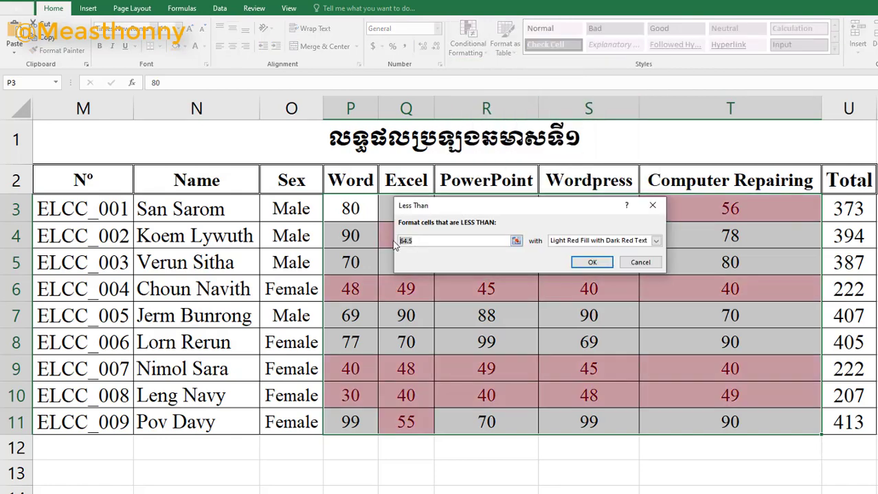
pyautogui.write('50')
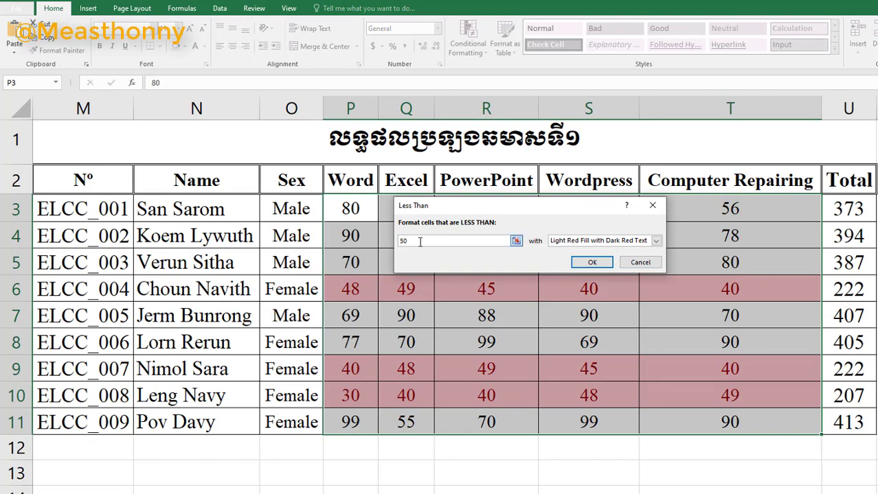
pyautogui.click(592, 263)
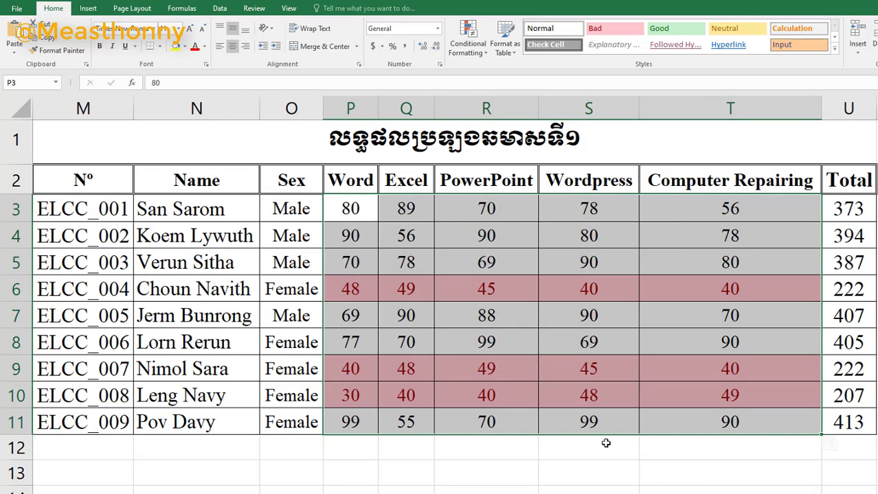
pyautogui.click(485, 58)
pyautogui.moveTo(482, 209)
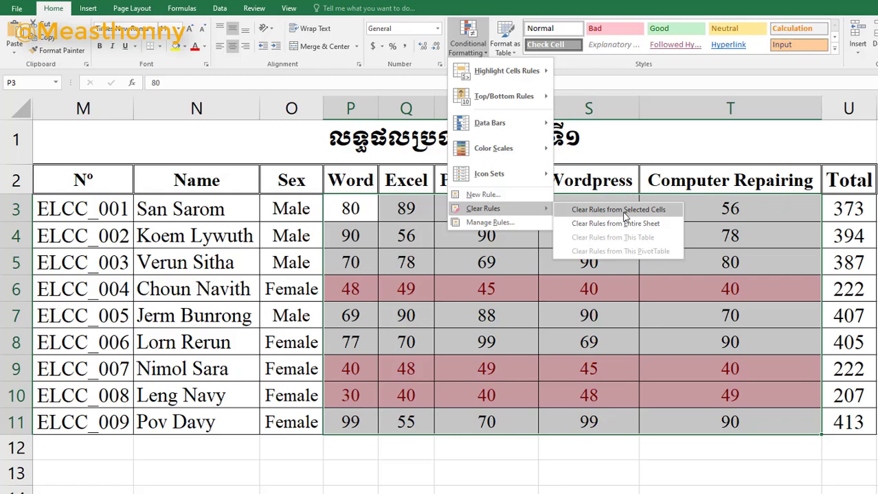
# - Clear the below-50 rule and apply a Top 10 Items rule to the scores instead
pyautogui.click(625, 211)
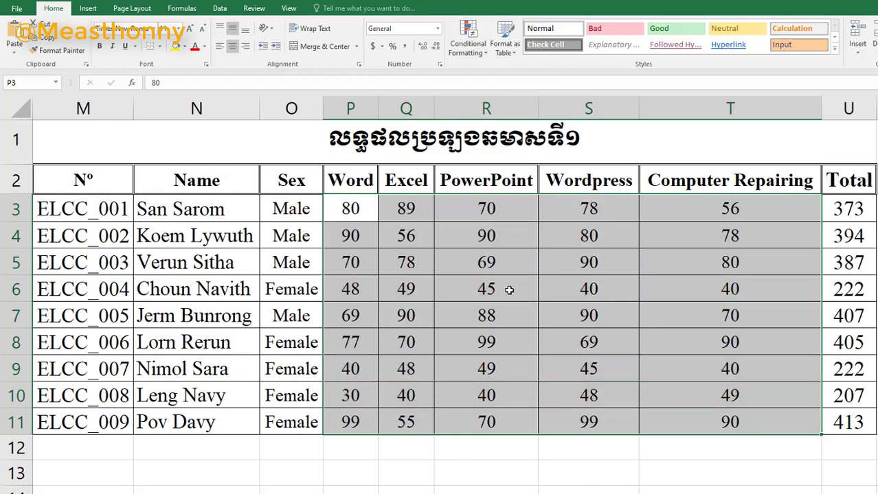
pyautogui.click(485, 55)
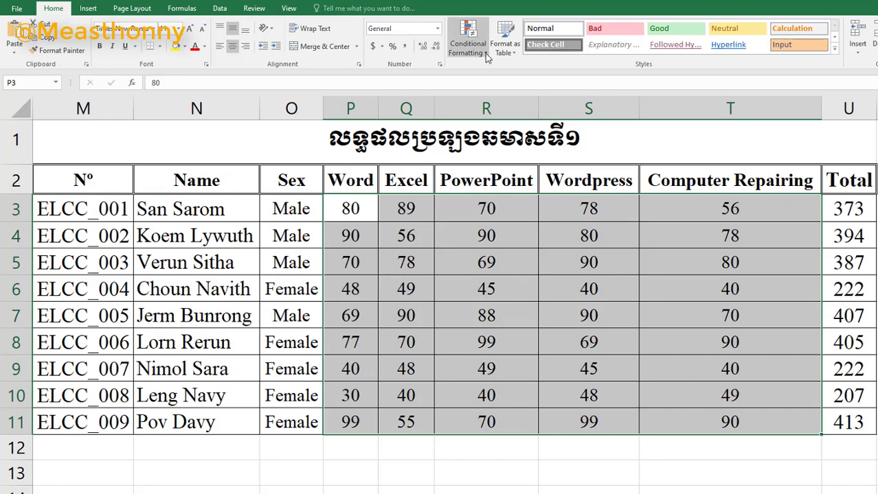
pyautogui.moveTo(504, 96)
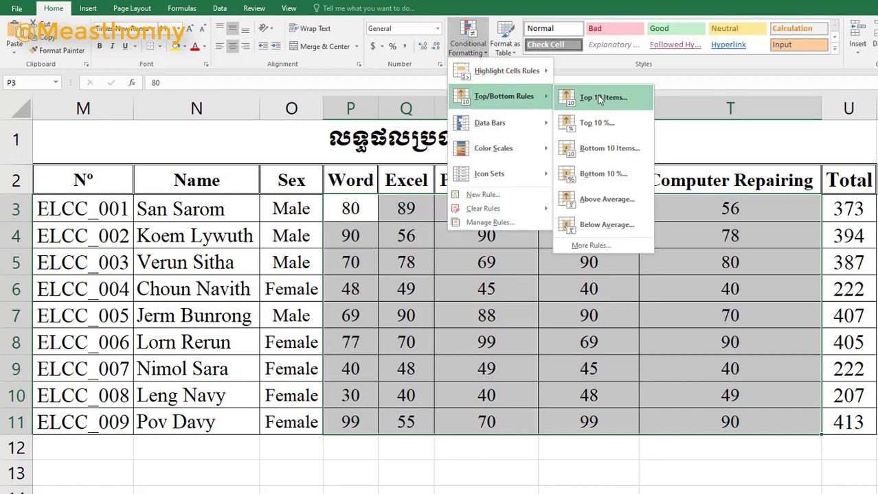
pyautogui.click(622, 100)
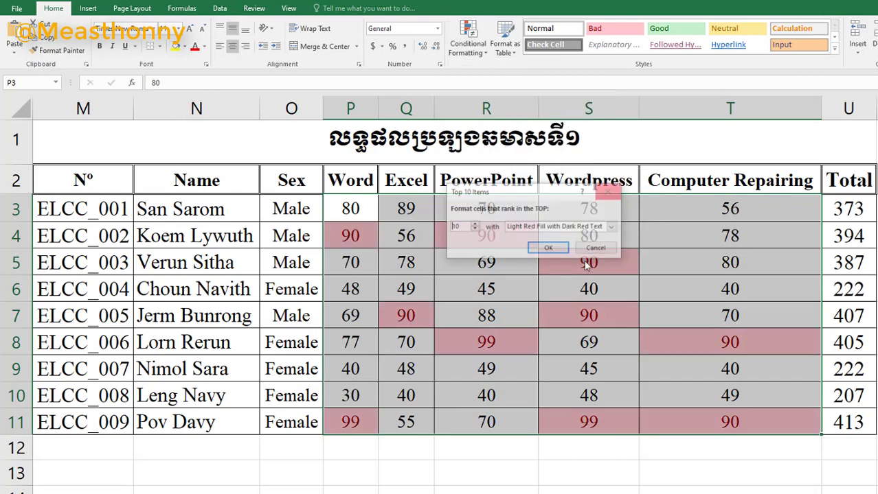
pyautogui.moveTo(481, 233)
pyautogui.mouseDown()
pyautogui.moveTo(573, 182)
pyautogui.moveTo(575, 155)
pyautogui.mouseUp()
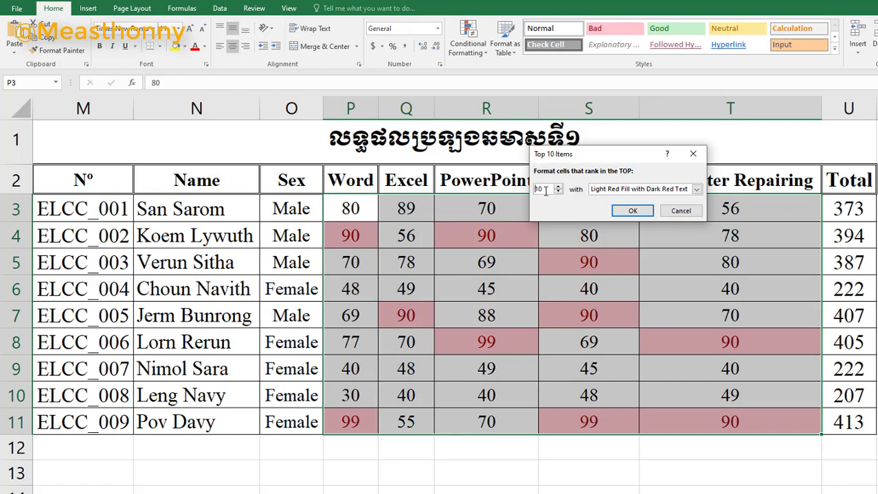
pyautogui.click(632, 211)
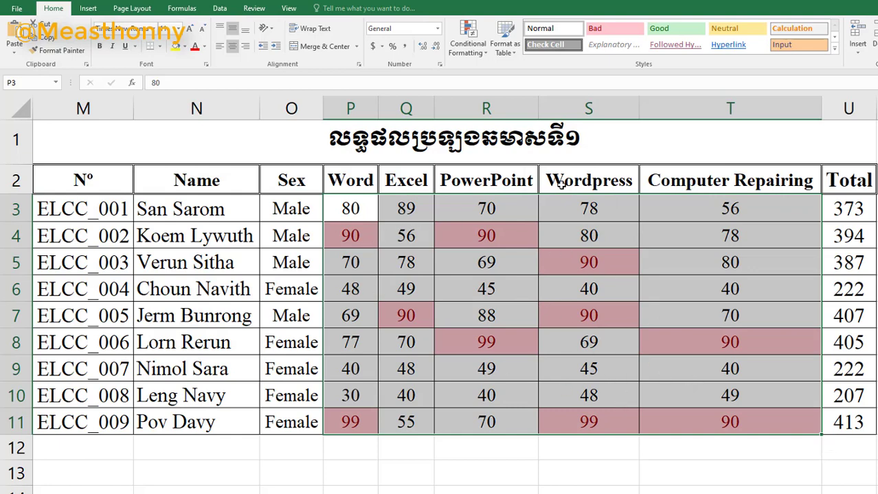
pyautogui.click(504, 38)
# - Clear the top-ten rules from the selected scores, browse Icon Sets, and open New Formatting Rule
pyautogui.click(467, 42)
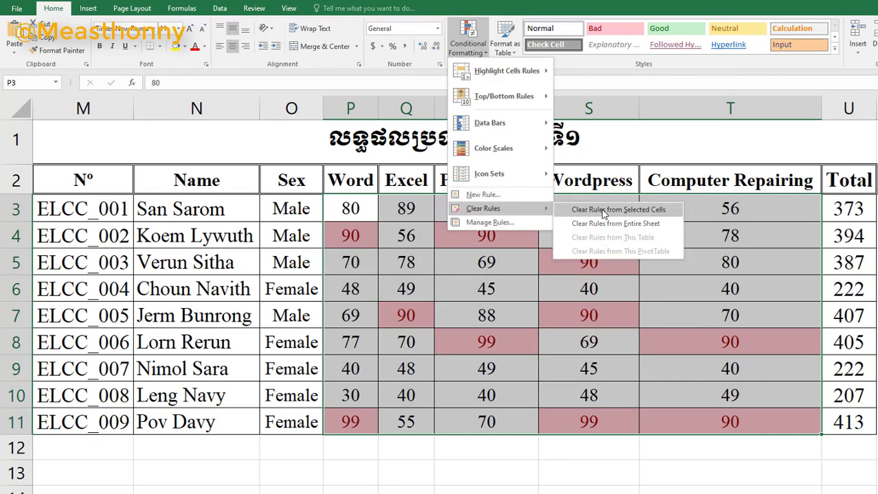
pyautogui.click(601, 210)
pyautogui.click(485, 55)
pyautogui.moveTo(489, 123)
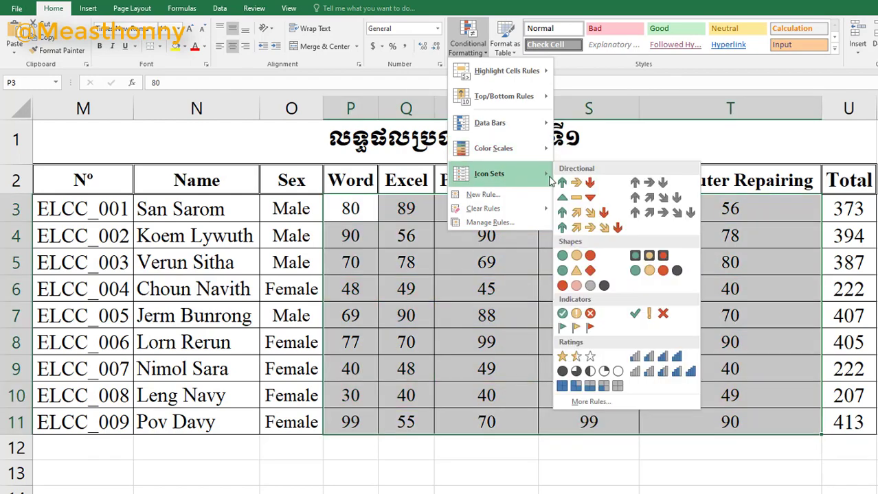
pyautogui.moveTo(489, 174)
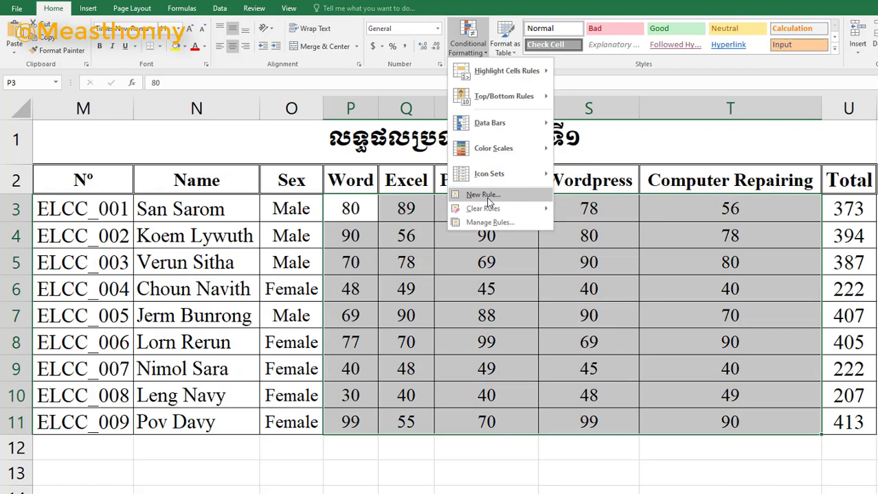
pyautogui.click(486, 198)
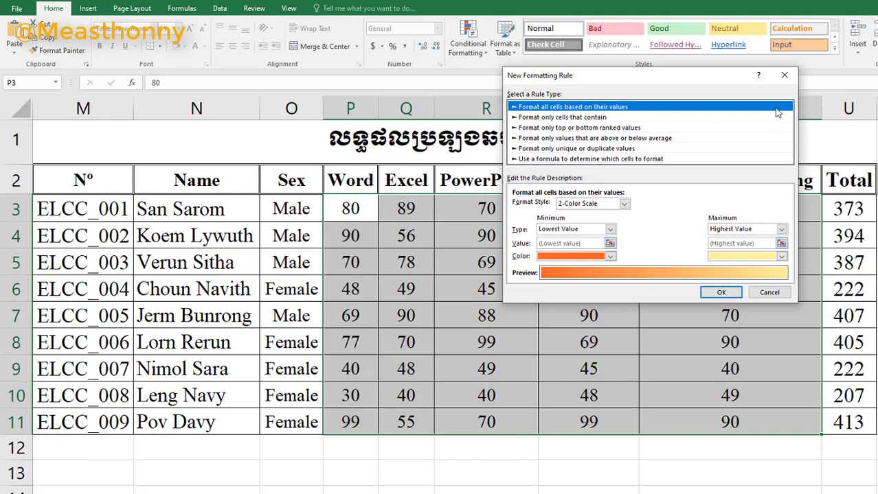
# - Cancel the new rule and confirm in Manage Rules that the scores have no rules left
pyautogui.click(784, 76)
pyautogui.click(467, 41)
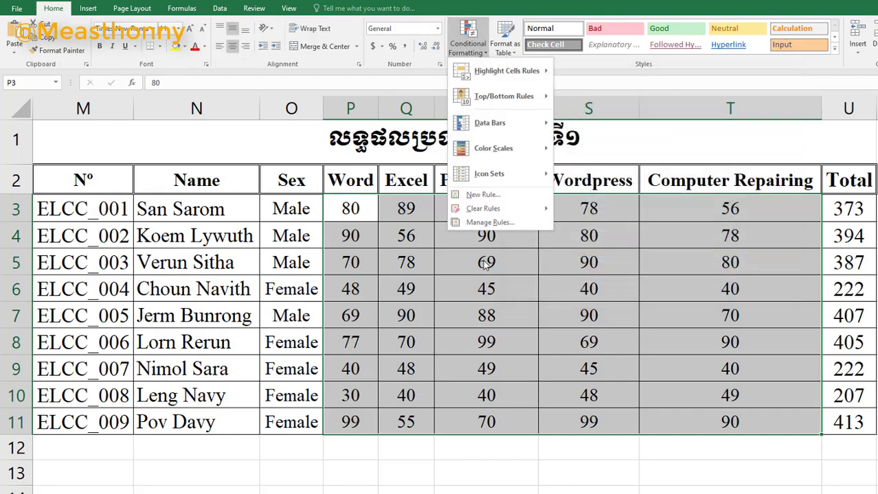
pyautogui.click(511, 223)
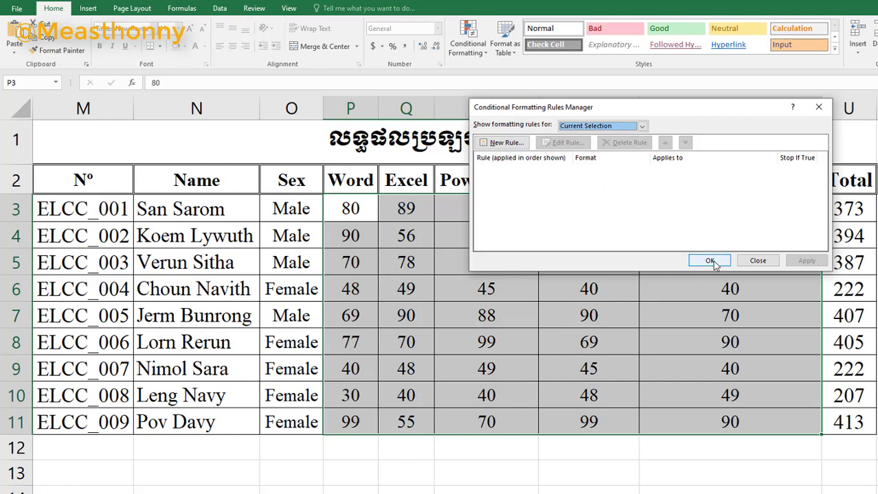
pyautogui.click(818, 107)
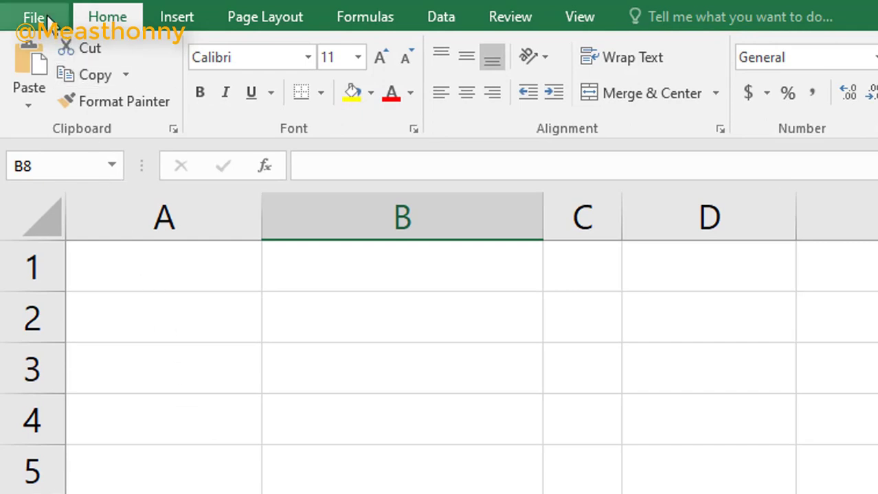
# - Enable the Microsoft Power Pivot for Excel COM add-in in Excel Options and view its ribbon tab
pyautogui.click(33, 16)
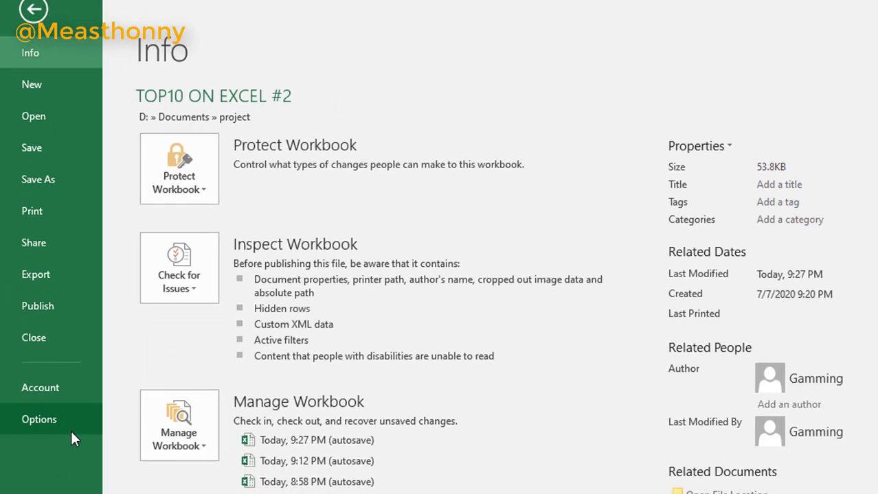
pyautogui.click(61, 422)
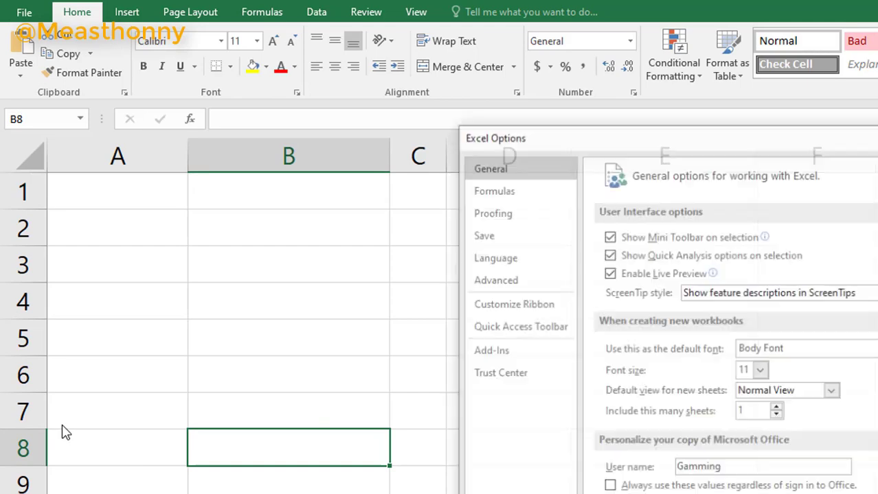
pyautogui.click(515, 351)
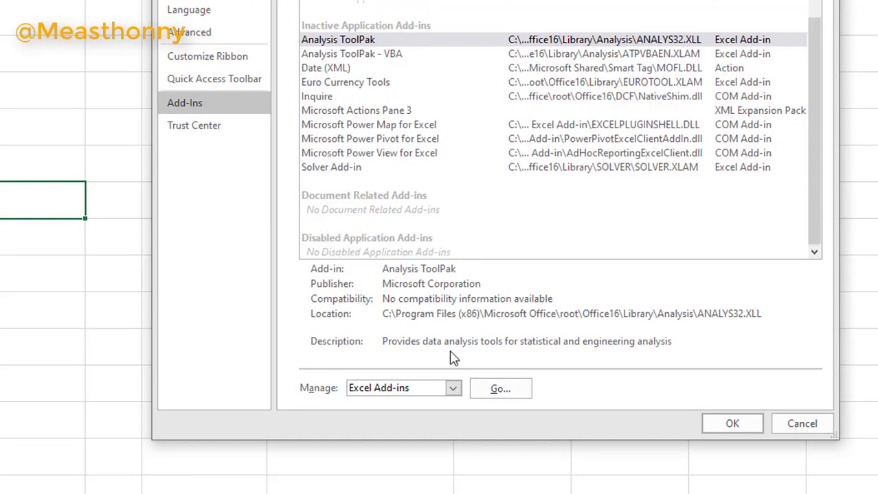
pyautogui.click(450, 389)
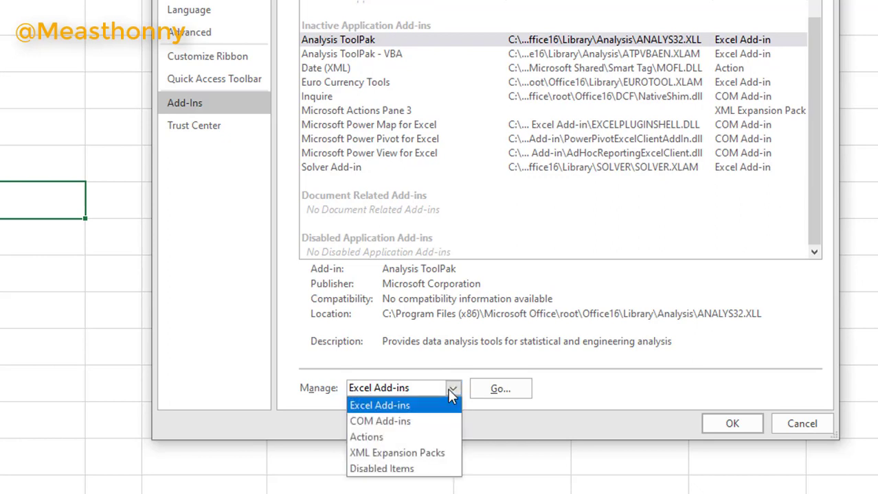
pyautogui.click(410, 423)
pyautogui.click(485, 397)
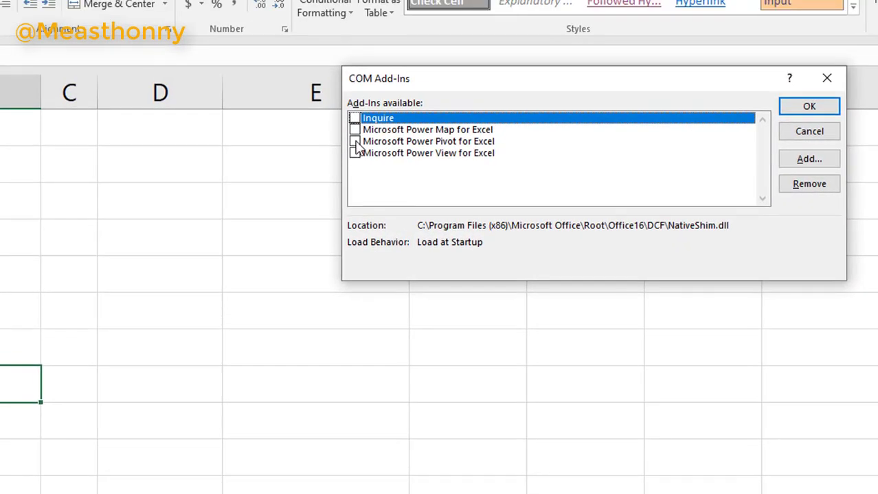
pyautogui.click(354, 141)
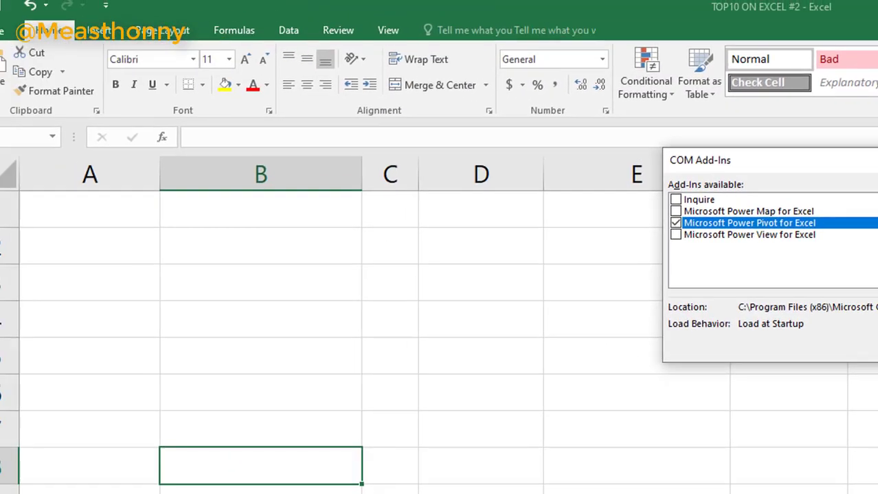
pyautogui.click(871, 123)
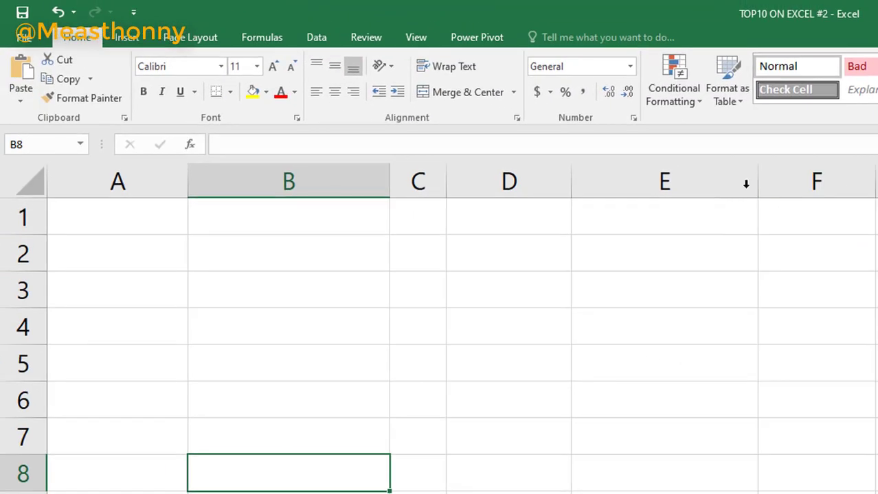
pyautogui.click(471, 40)
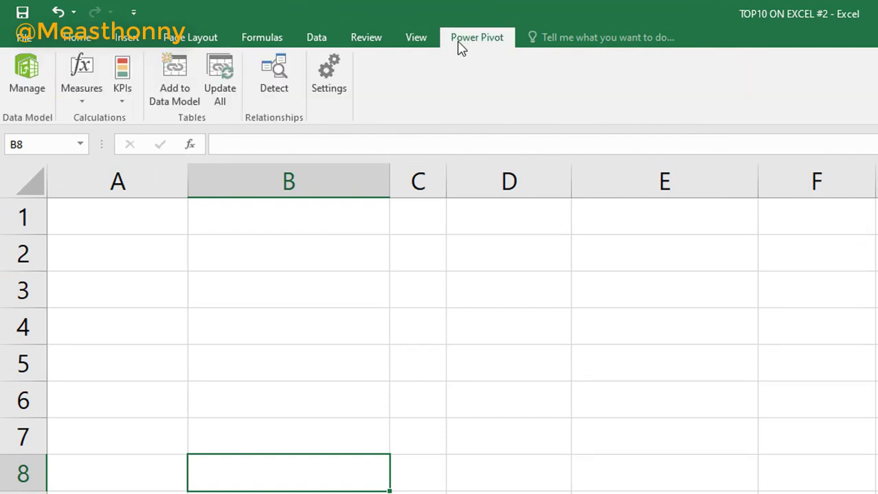
pyautogui.click(275, 268)
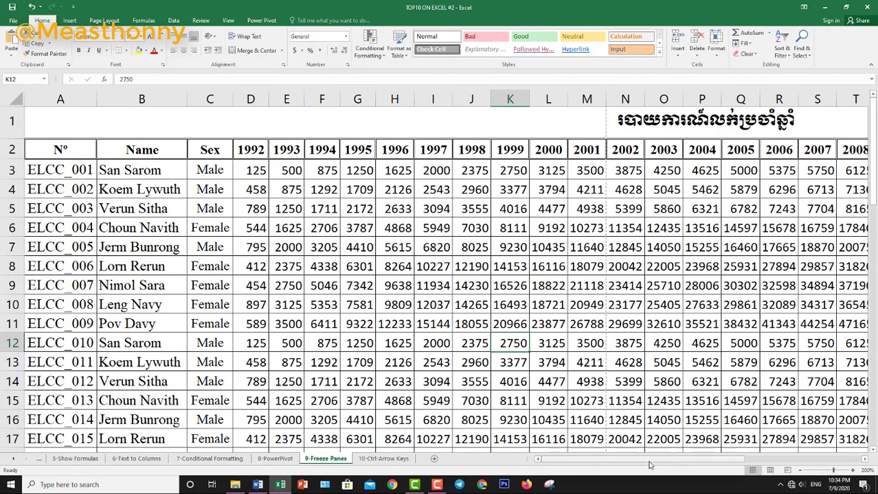
pyautogui.moveTo(646, 466)
pyautogui.mouseDown()
pyautogui.moveTo(813, 456)
pyautogui.moveTo(695, 458)
pyautogui.mouseUp()
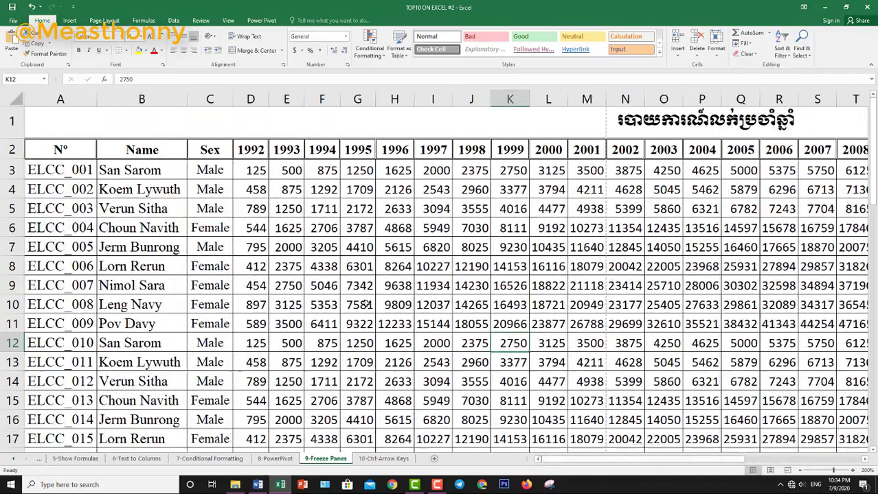
pyautogui.moveTo(875, 164); pyautogui.dragTo(872, 330)
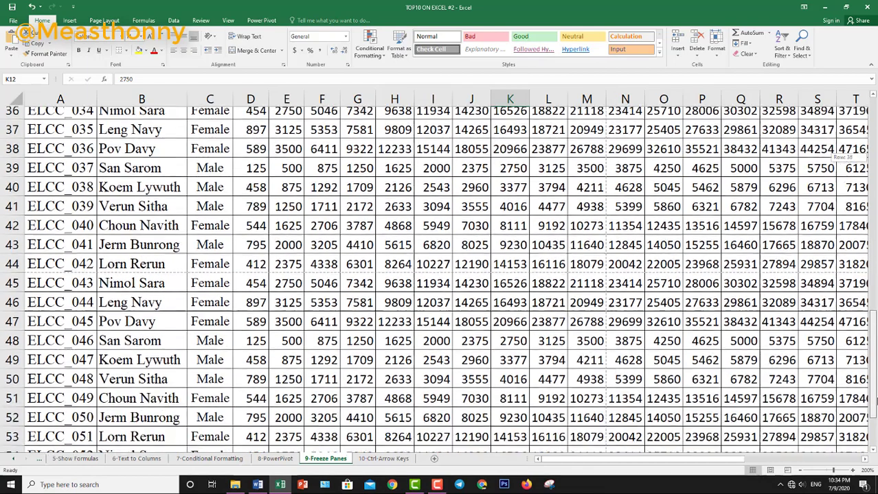
pyautogui.moveTo(872, 329); pyautogui.dragTo(303, 237)
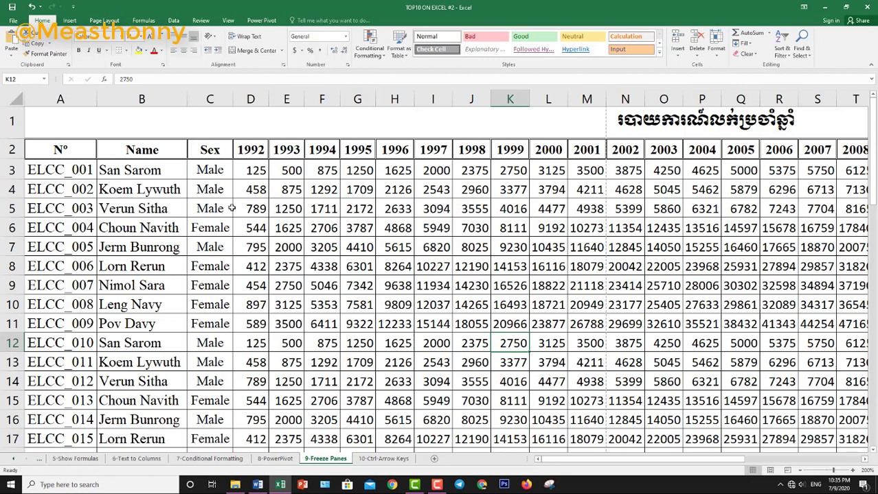
pyautogui.click(261, 173)
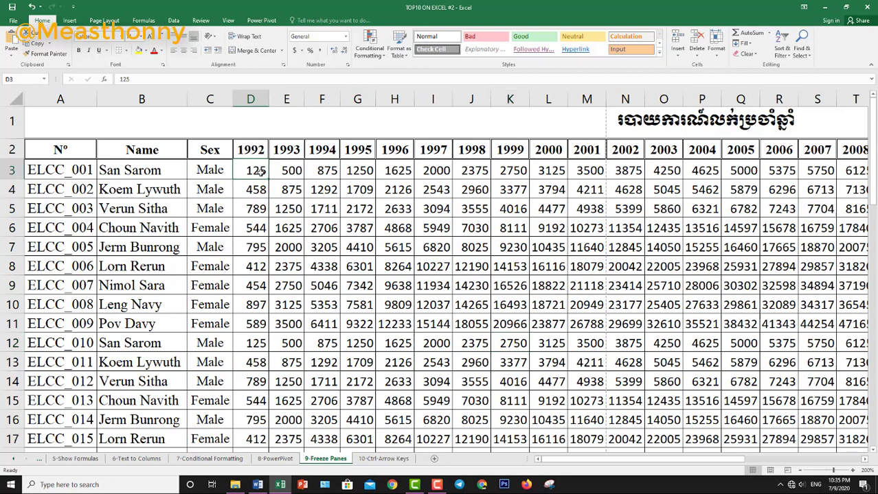
# - Freeze panes at D3 to keep rows 1–2 and columns A–C fixed, and scroll to test
pyautogui.click(230, 21)
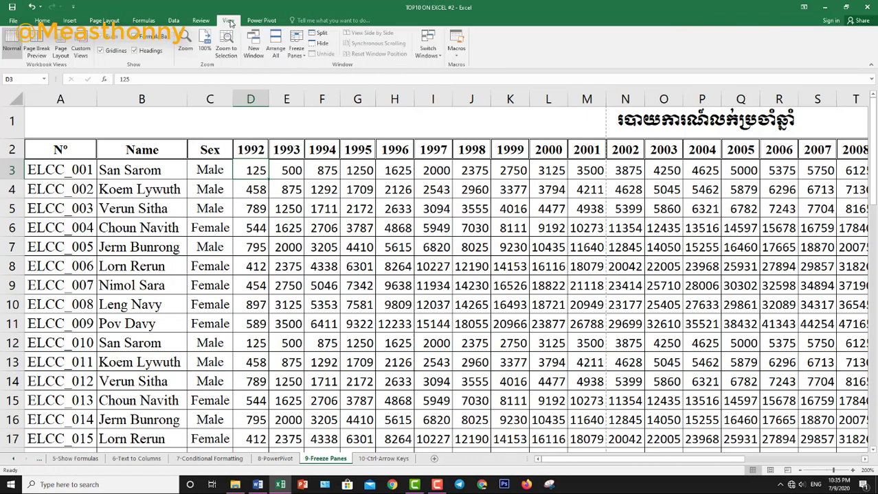
pyautogui.click(302, 59)
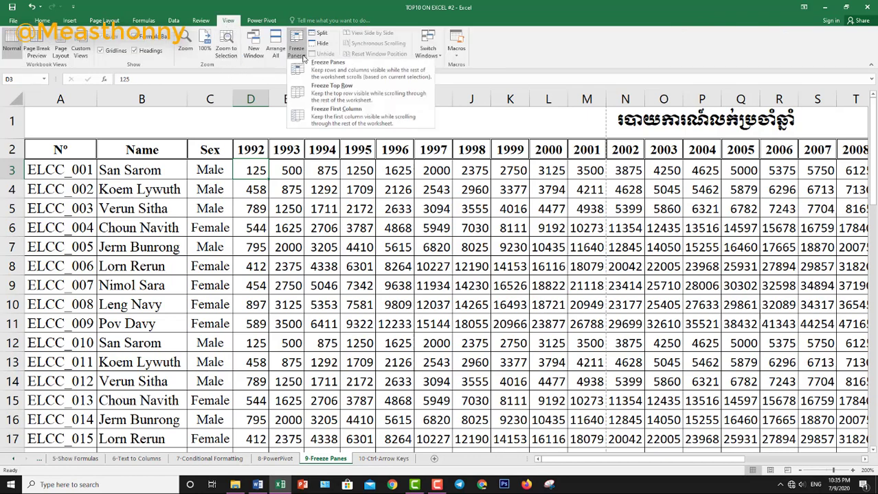
pyautogui.click(338, 74)
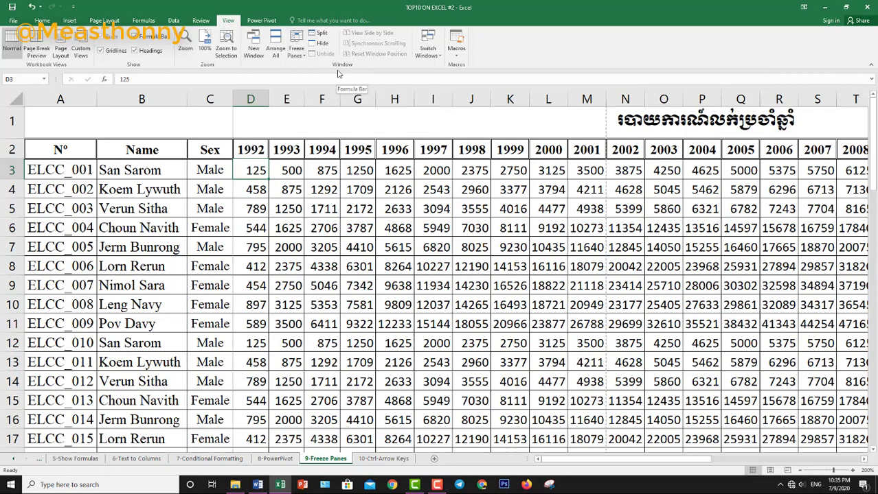
pyautogui.scroll(-1, 282, 235)
pyautogui.scroll(-2, 282, 234)
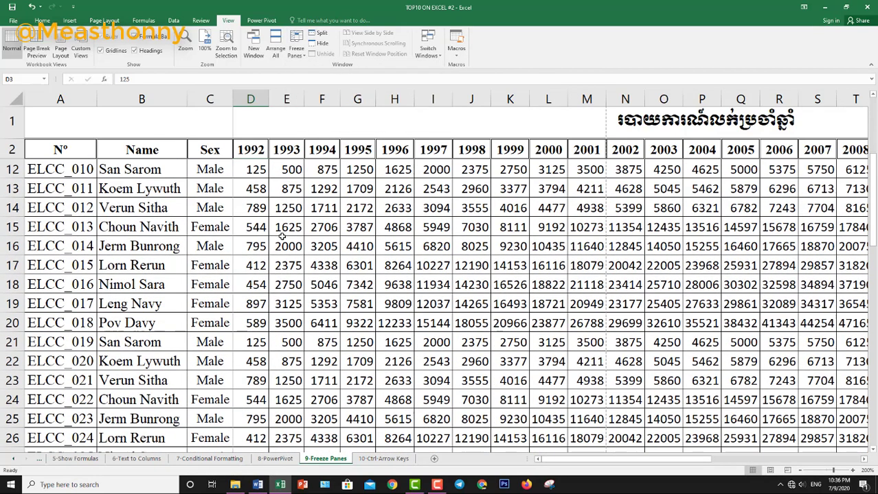
pyautogui.scroll(-3, 282, 235)
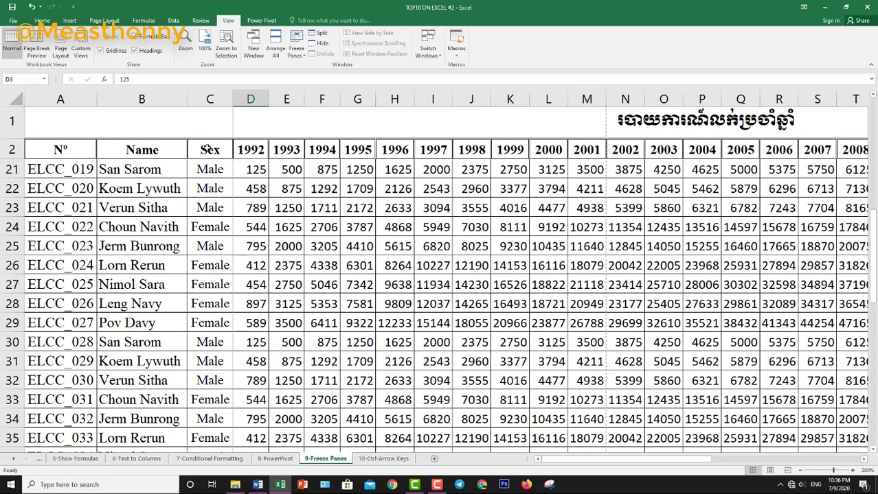
pyautogui.scroll(-4, 300, 237)
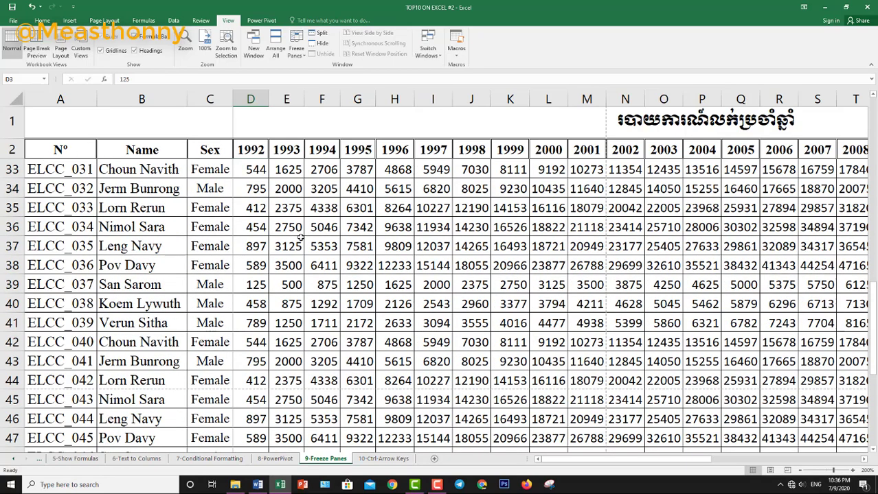
pyautogui.scroll(-3, 300, 236)
pyautogui.scroll(-4, 300, 237)
pyautogui.scroll(-1, 300, 237)
pyautogui.scroll(9, 292, 247)
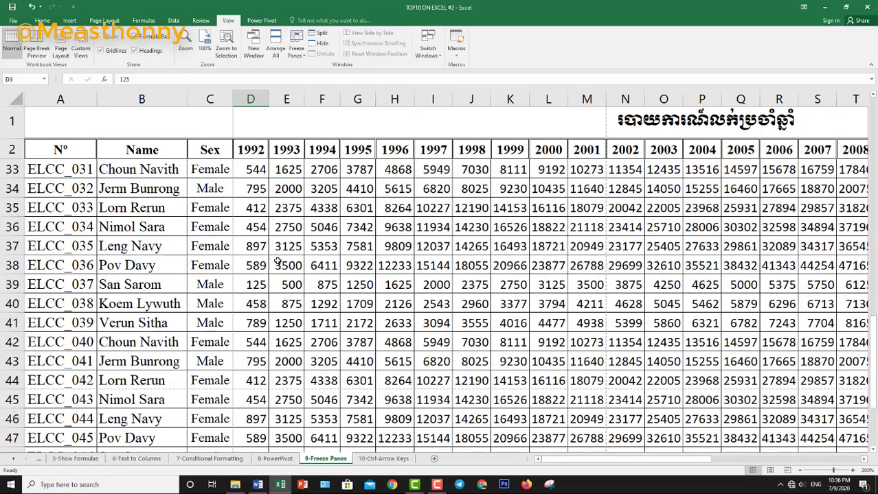
pyautogui.scroll(4, 288, 254)
pyautogui.scroll(5, 275, 251)
pyautogui.scroll(-3, 254, 246)
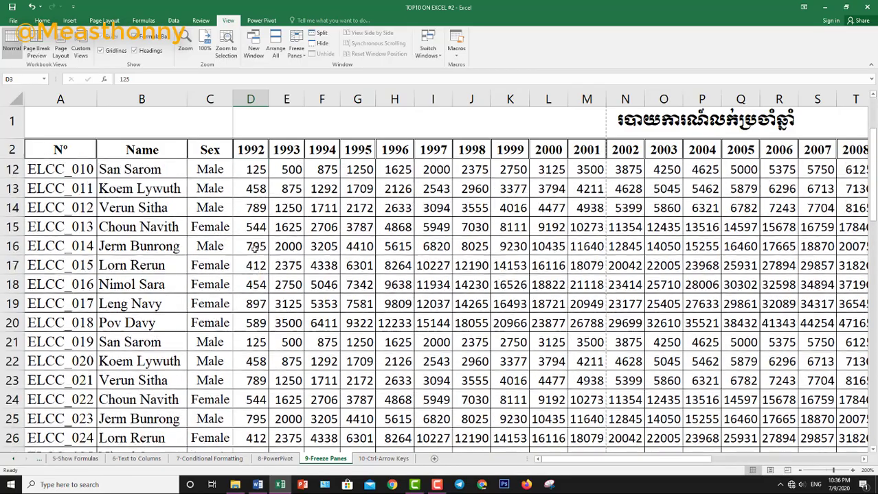
pyautogui.scroll(-5, 254, 246)
pyautogui.scroll(-4, 254, 246)
pyautogui.scroll(-4, 254, 248)
pyautogui.scroll(-3, 268, 251)
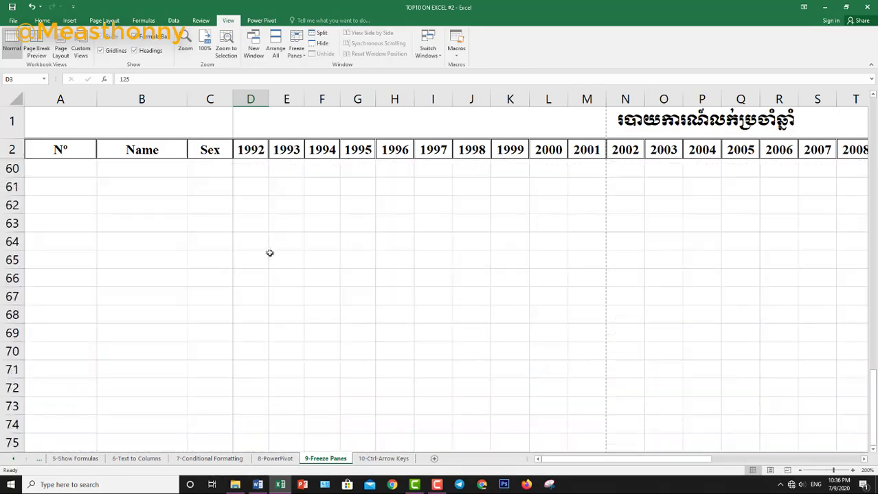
pyautogui.scroll(11, 271, 251)
pyautogui.scroll(8, 278, 254)
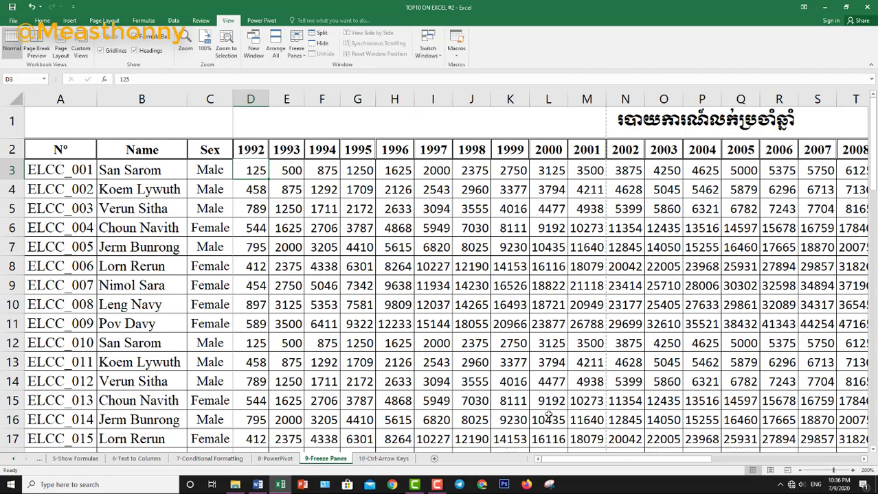
# - Check the frozen columns sideways, then unfreeze the panes
pyautogui.moveTo(560, 460)
pyautogui.mouseDown()
pyautogui.moveTo(738, 451)
pyautogui.moveTo(541, 460)
pyautogui.mouseUp()
pyautogui.click(302, 55)
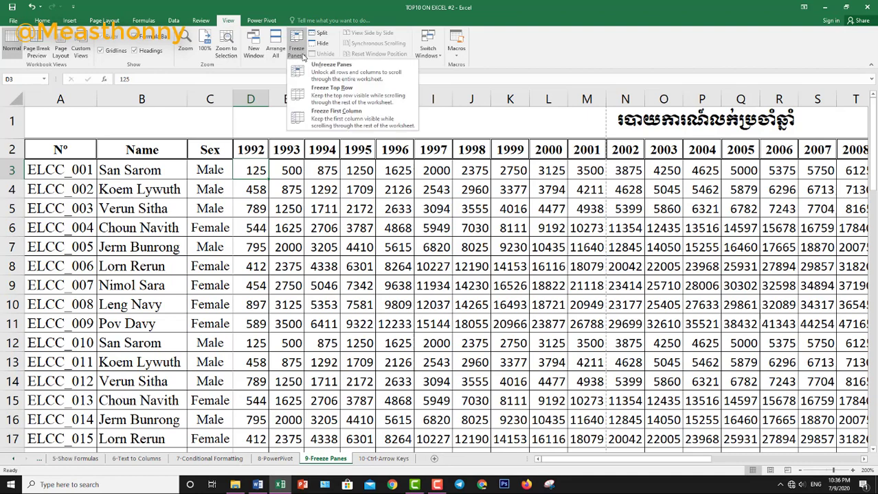
pyautogui.click(333, 73)
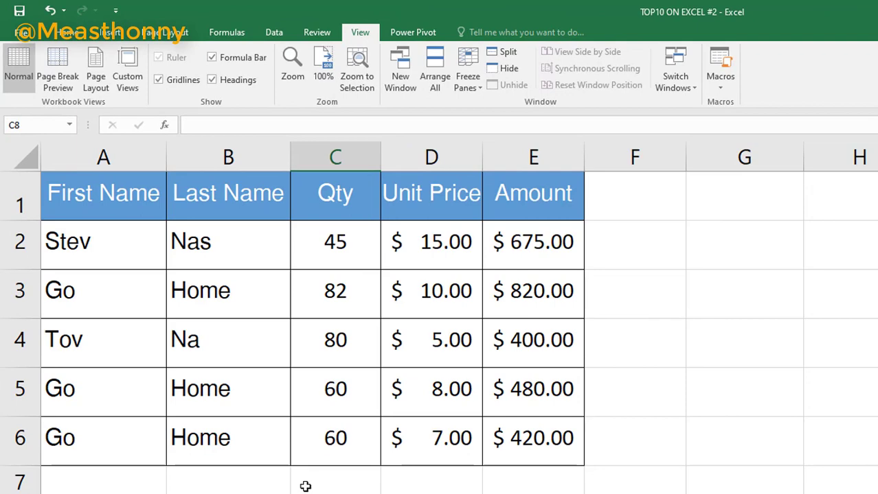
pyautogui.click(99, 196)
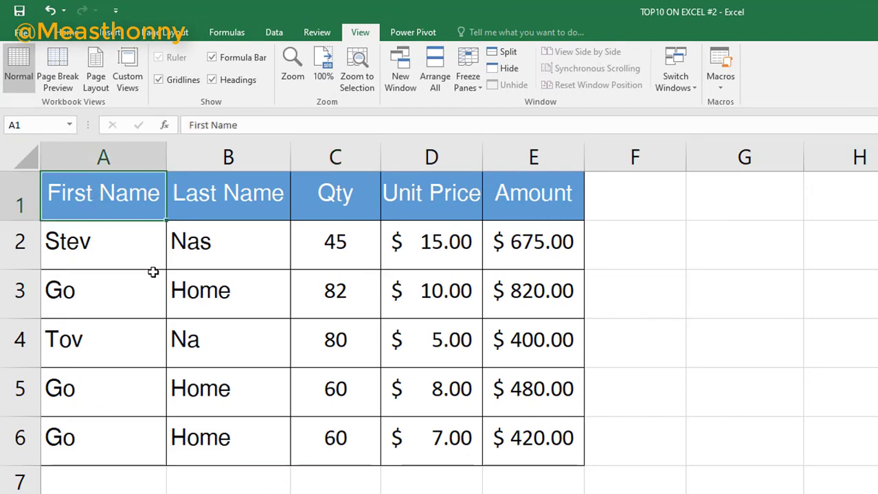
pyautogui.hotkey('ctrl', 'Right')
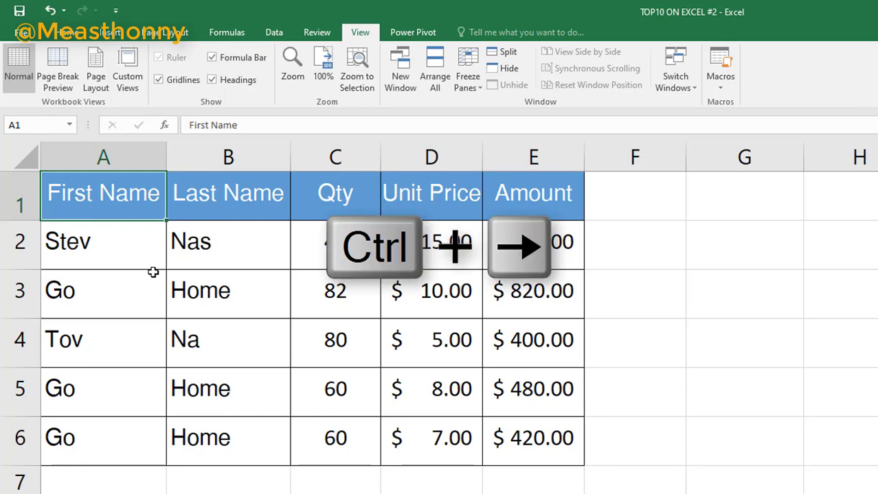
pyautogui.hotkey('ctrl', 'Right')
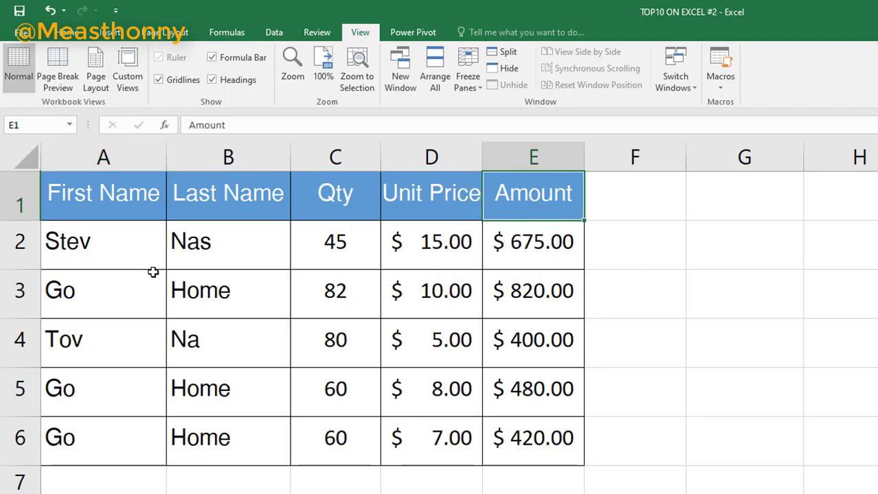
pyautogui.hotkey('ctrl', 'Down')
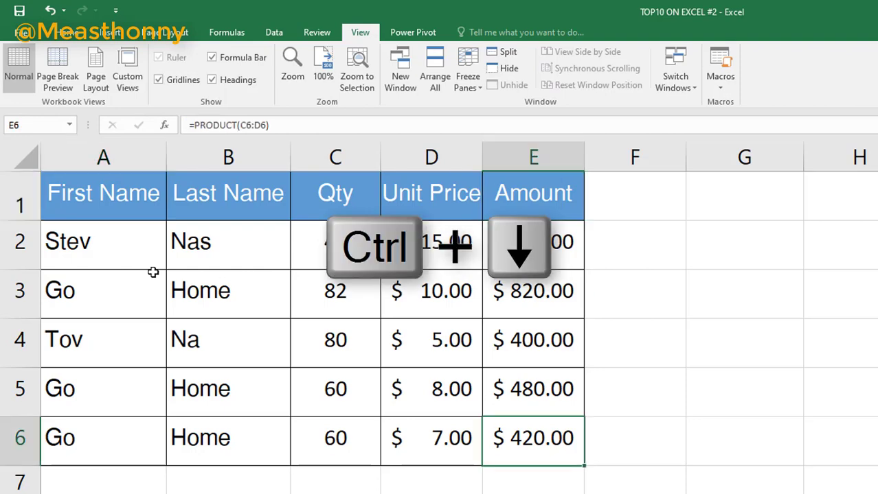
pyautogui.hotkey('ctrl', 'Left')
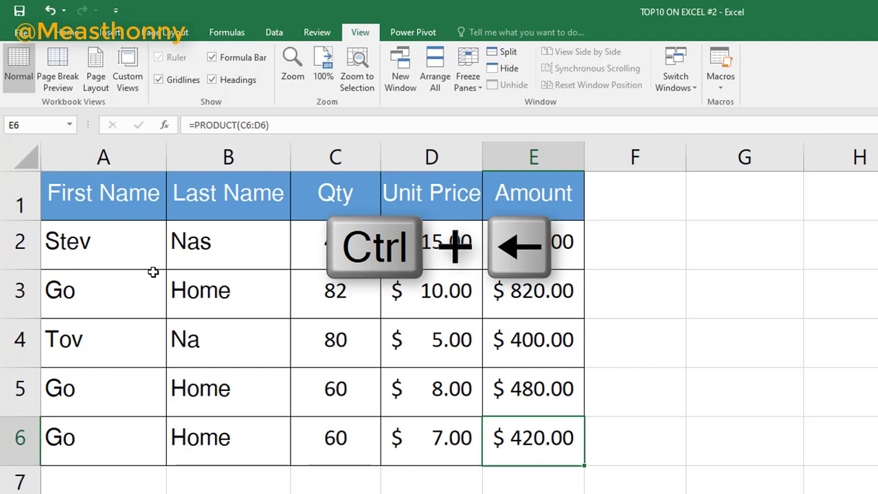
pyautogui.hotkey('ctrl', 'Up')
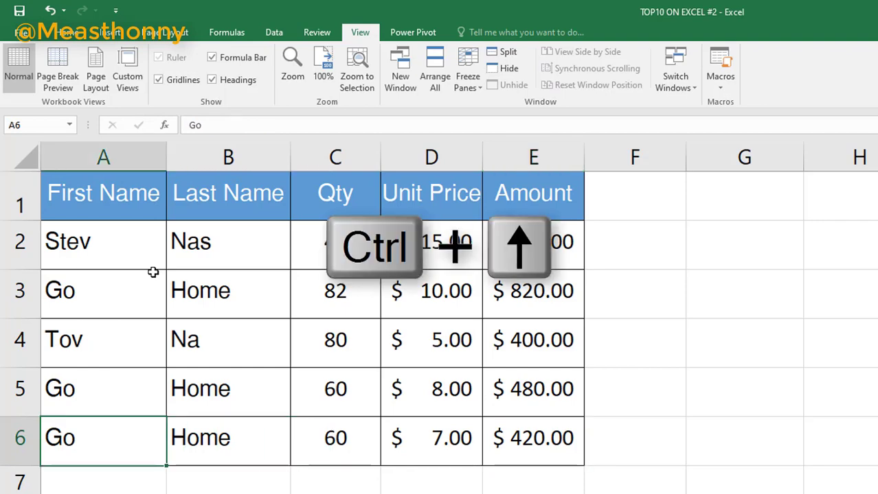
pyautogui.hotkey('ctrl', 'Up')
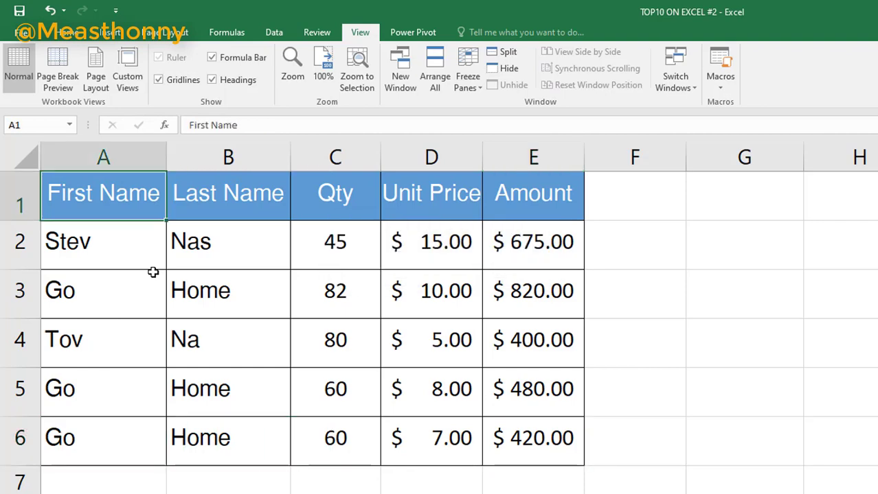